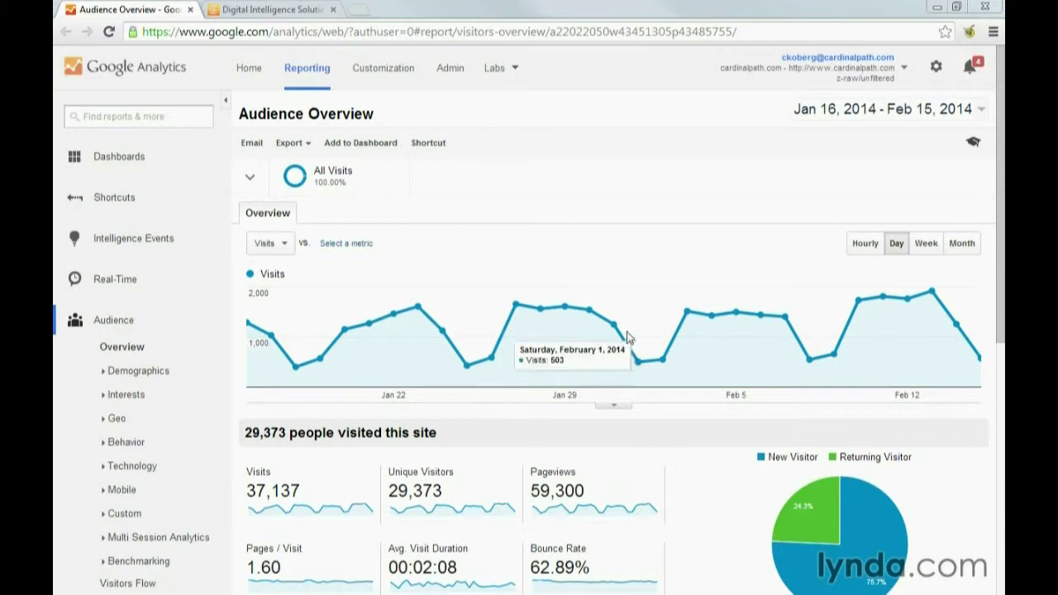
Open Admin and look at the z-raw/unfiltered view's filters, then return to the overview
{"action": "left_click", "coordinate": [457, 73]}
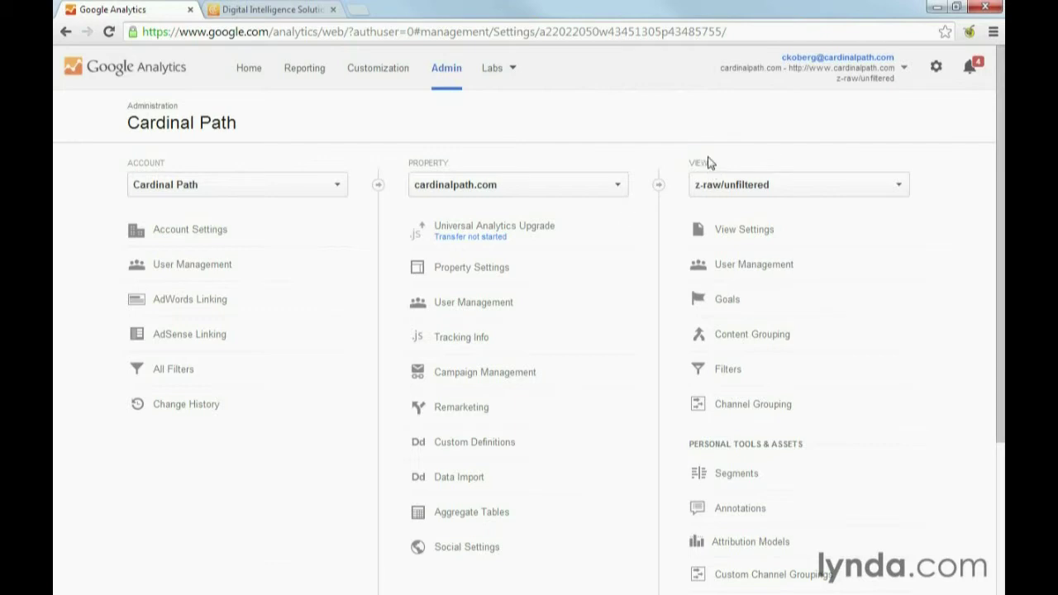
{"action": "left_click", "coordinate": [710, 368]}
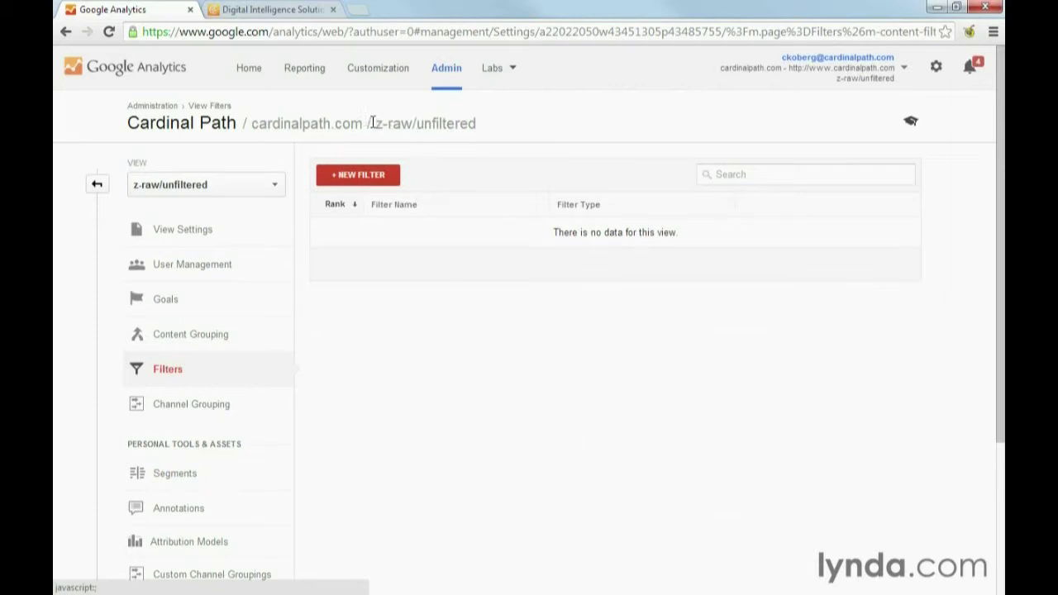
{"action": "left_click_drag", "start_coordinate": [381, 123], "coordinate": [484, 131]}
{"action": "left_click", "coordinate": [484, 130]}
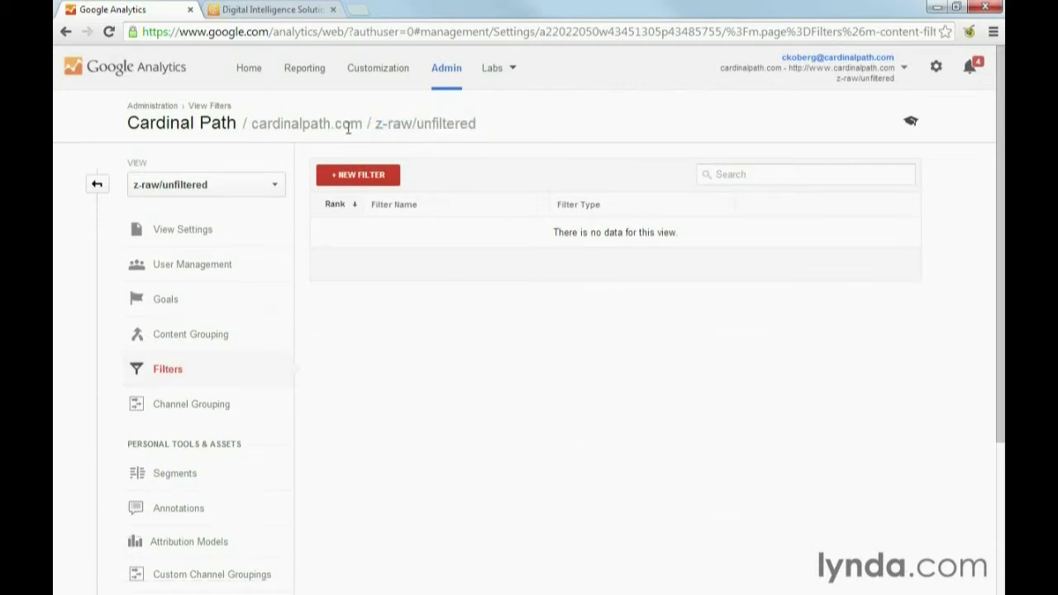
{"action": "left_click", "coordinate": [165, 106]}
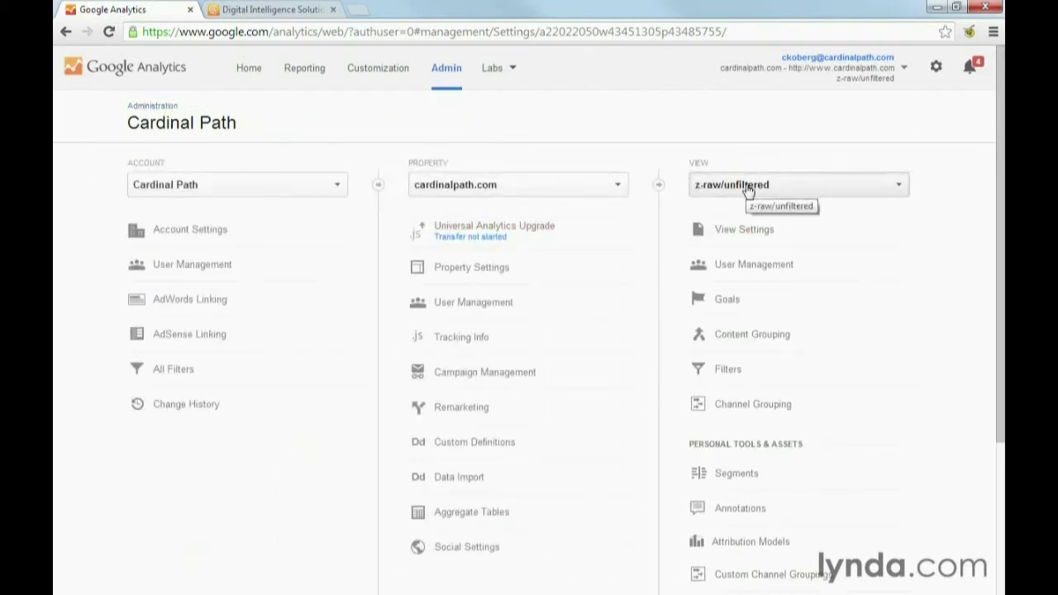
Switch to the Z_test/sandbox view and delete its Root Consolidation (JL test) filter
{"action": "left_click", "coordinate": [748, 190]}
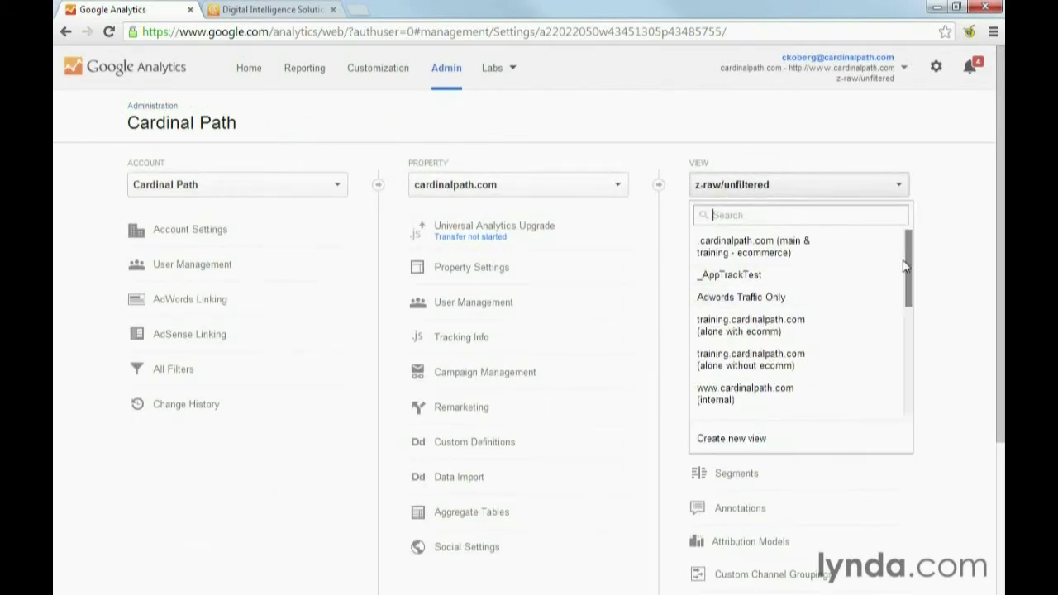
{"action": "left_click_drag", "start_coordinate": [906, 267], "coordinate": [909, 397]}
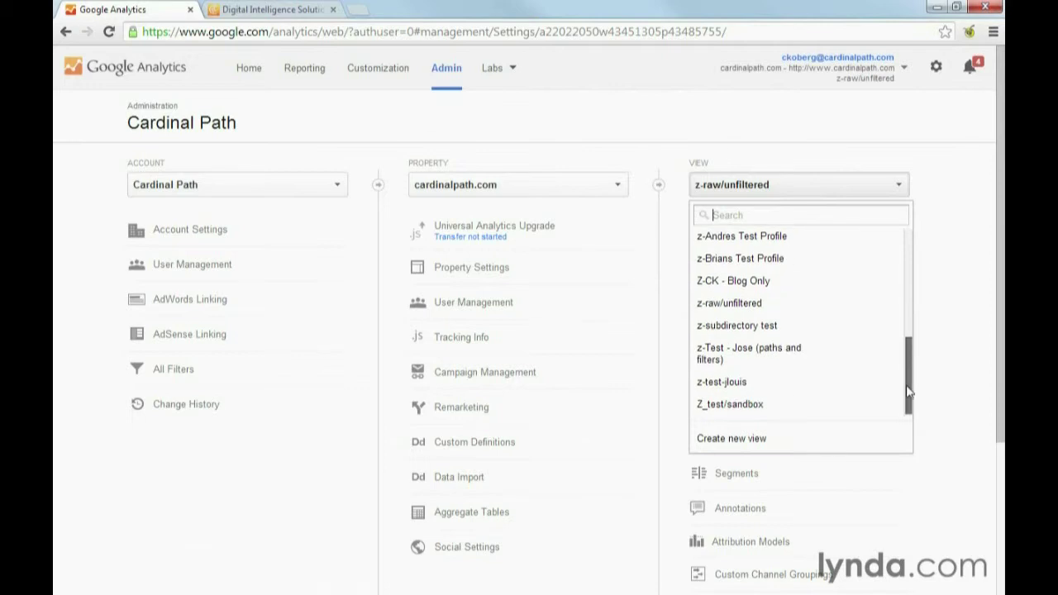
{"action": "left_click", "coordinate": [729, 406]}
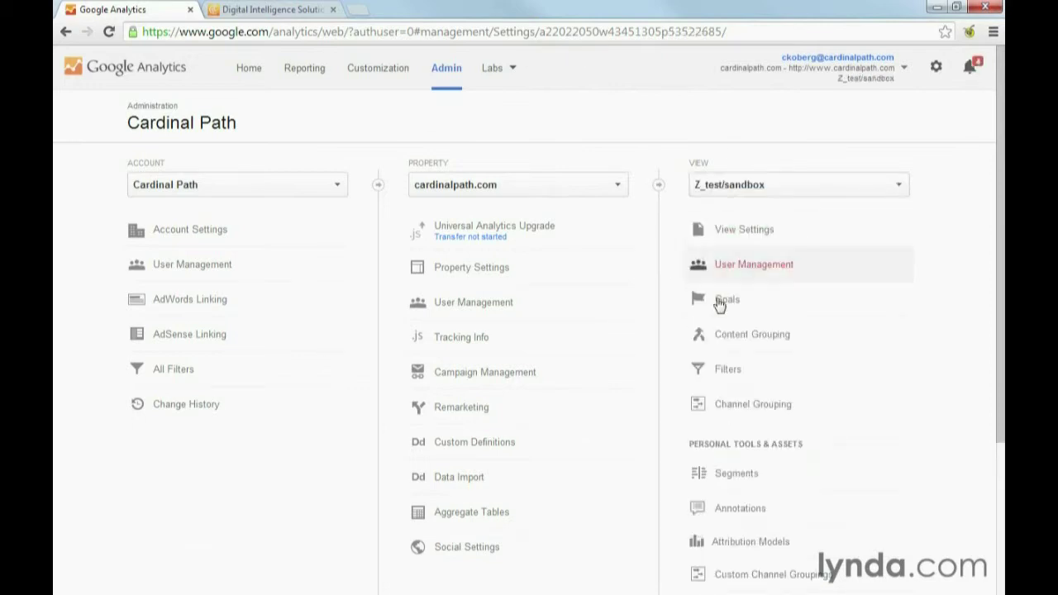
{"action": "left_click", "coordinate": [725, 371]}
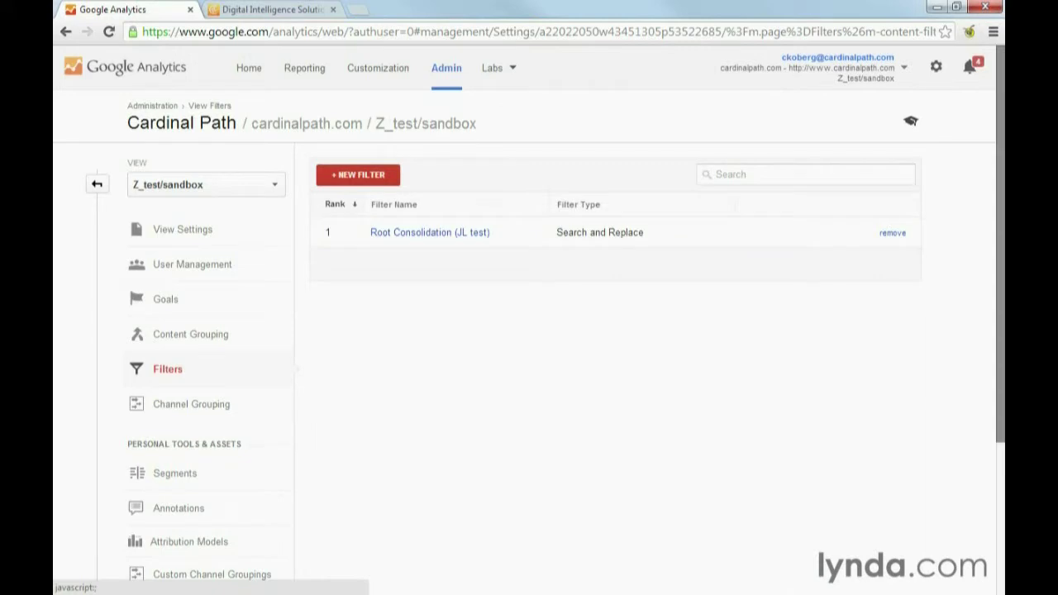
{"action": "left_click", "coordinate": [892, 233]}
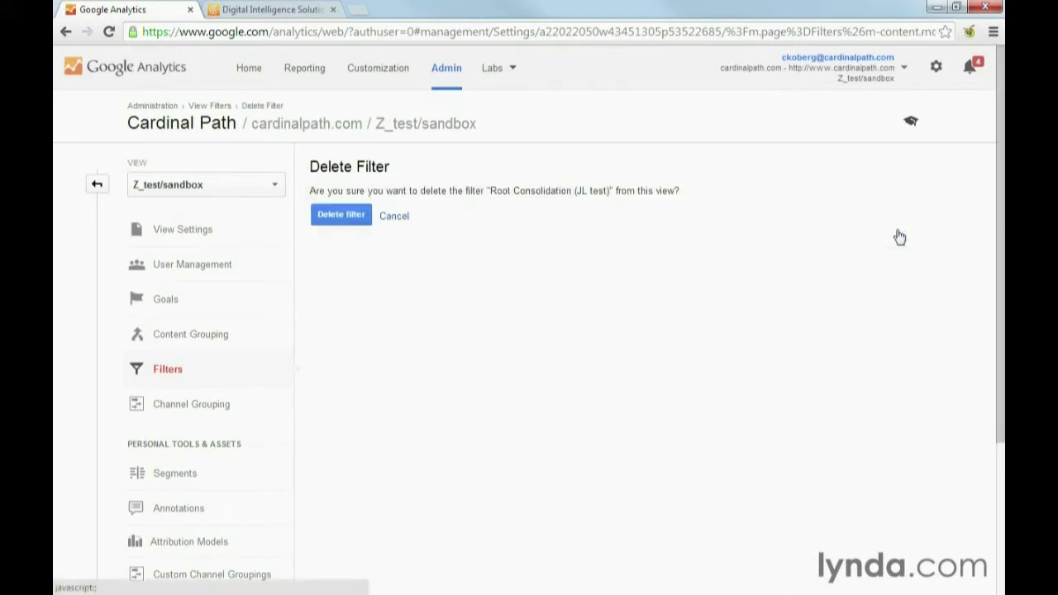
{"action": "left_click", "coordinate": [341, 215]}
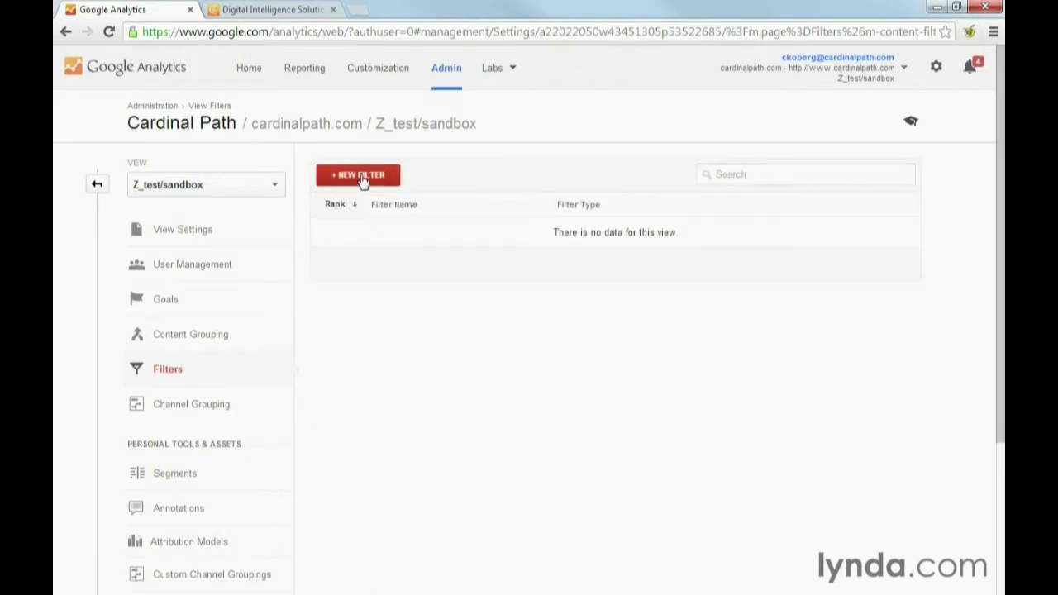
Start a new custom filter for Z_test/sandbox with the Include option selected
{"action": "left_click", "coordinate": [360, 176]}
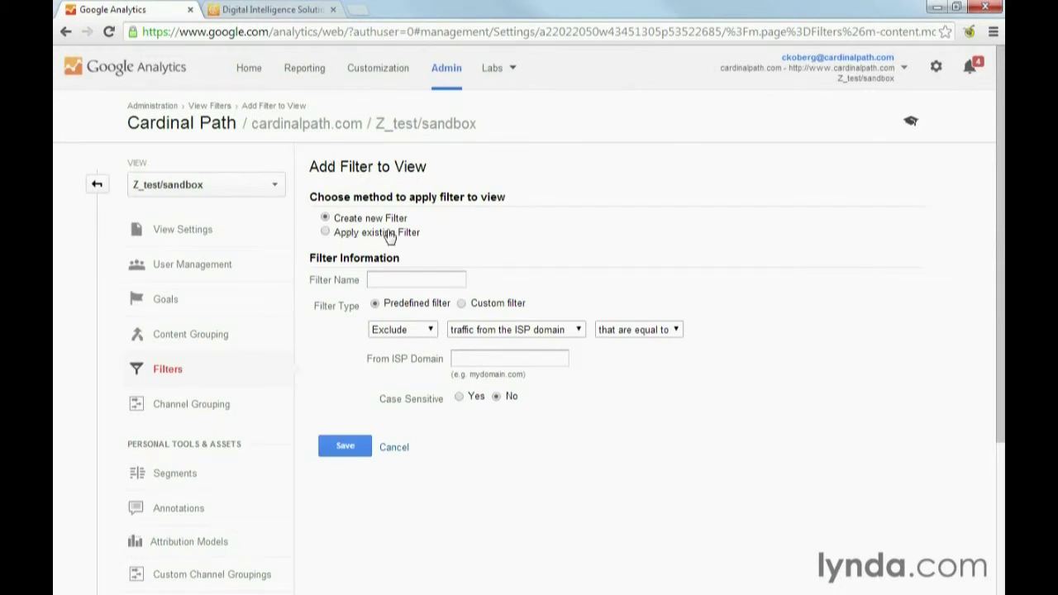
{"action": "left_click", "coordinate": [460, 305]}
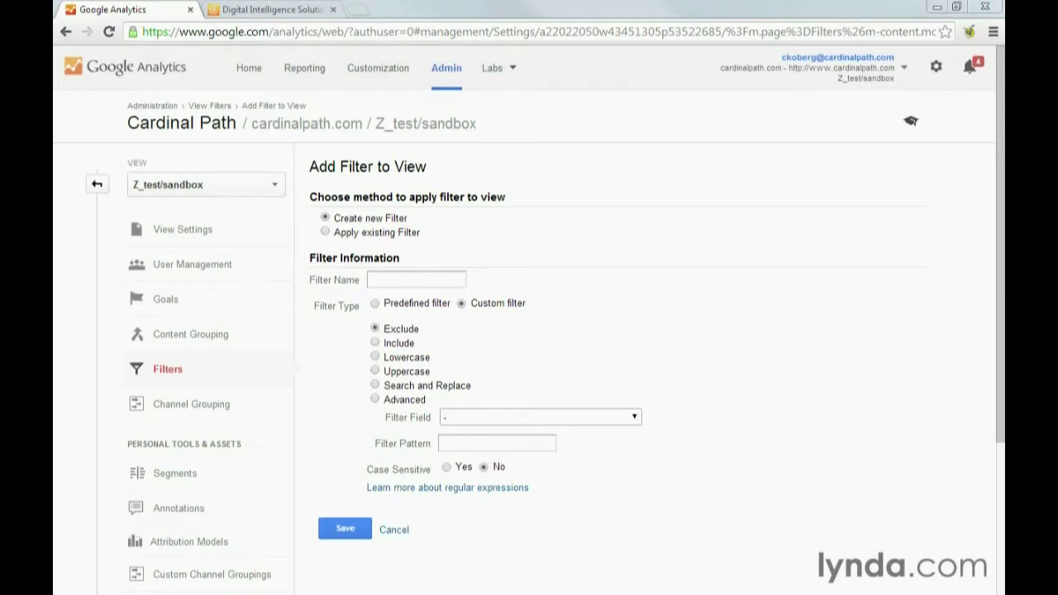
{"action": "left_click", "coordinate": [375, 343]}
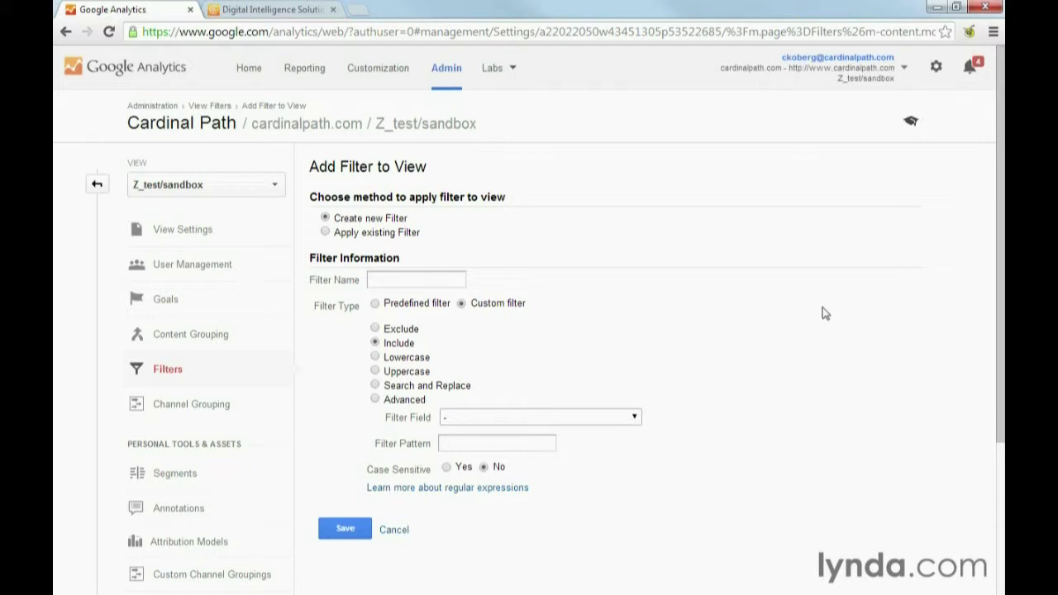
{"action": "left_click", "coordinate": [421, 280]}
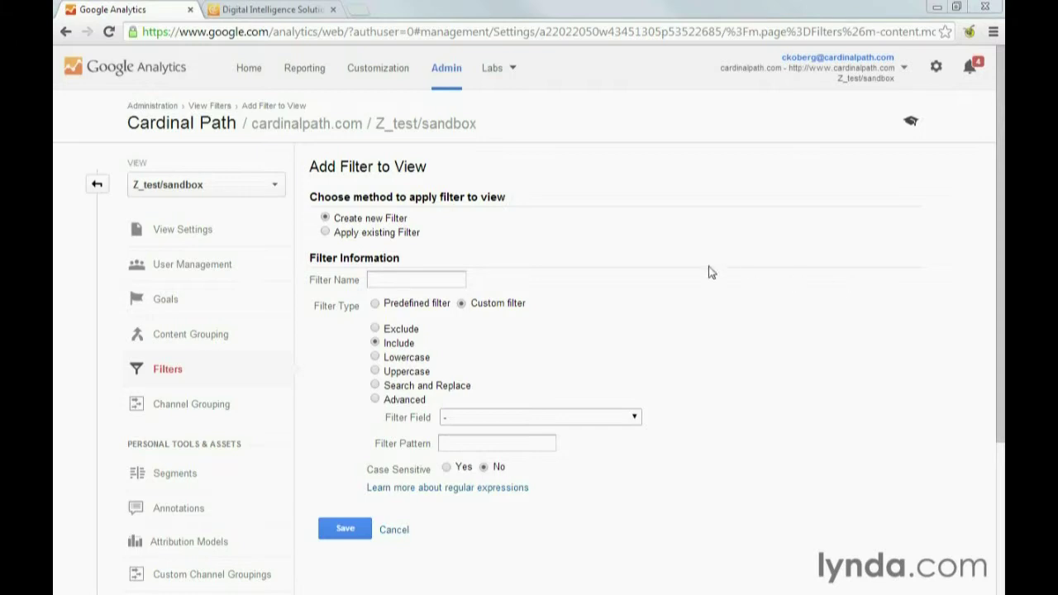
Name the filter 'include internal traffic' and set its filter field to IP Address
{"action": "left_click", "coordinate": [419, 285]}
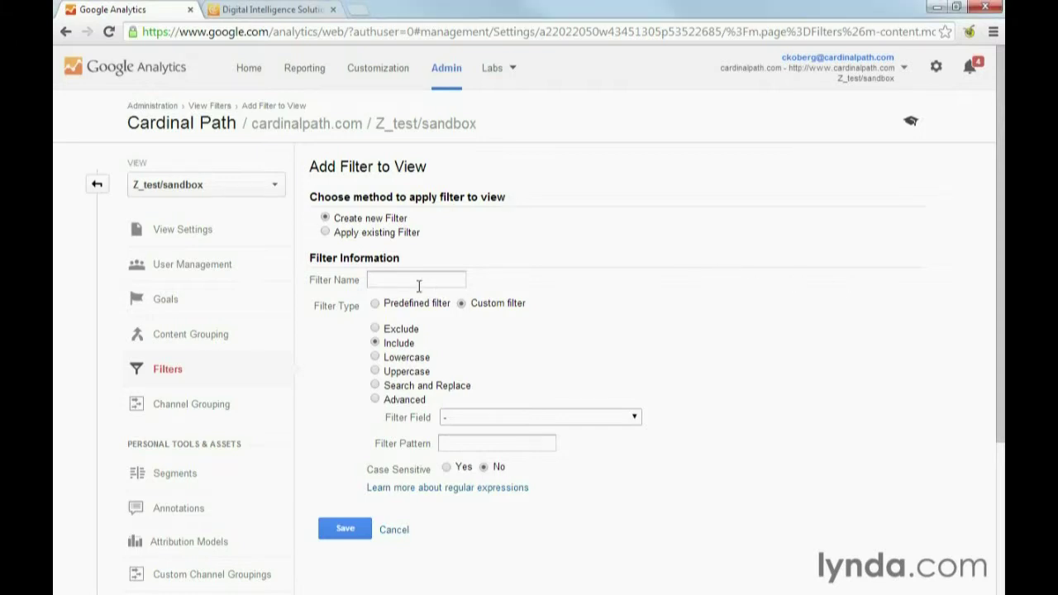
{"action": "type", "text": "include internal traffic"}
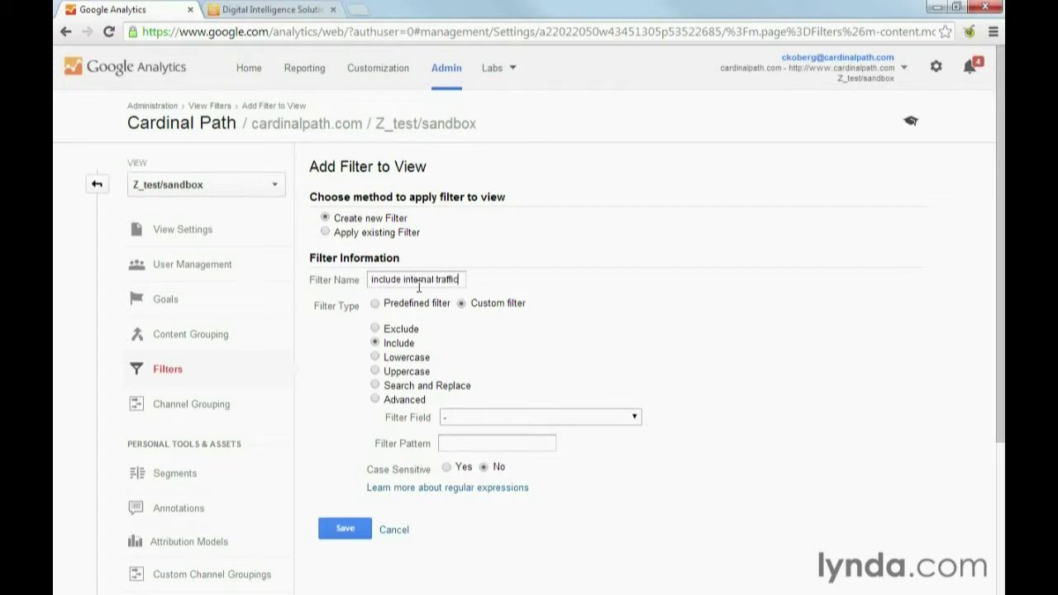
{"action": "left_click", "coordinate": [507, 423]}
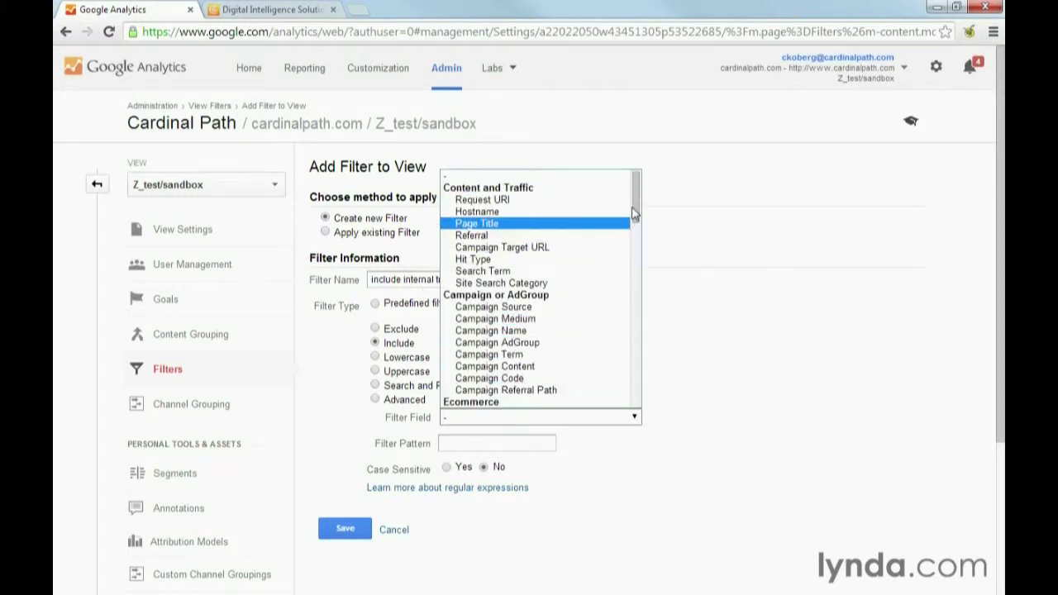
{"action": "left_click_drag", "start_coordinate": [635, 205], "coordinate": [633, 289]}
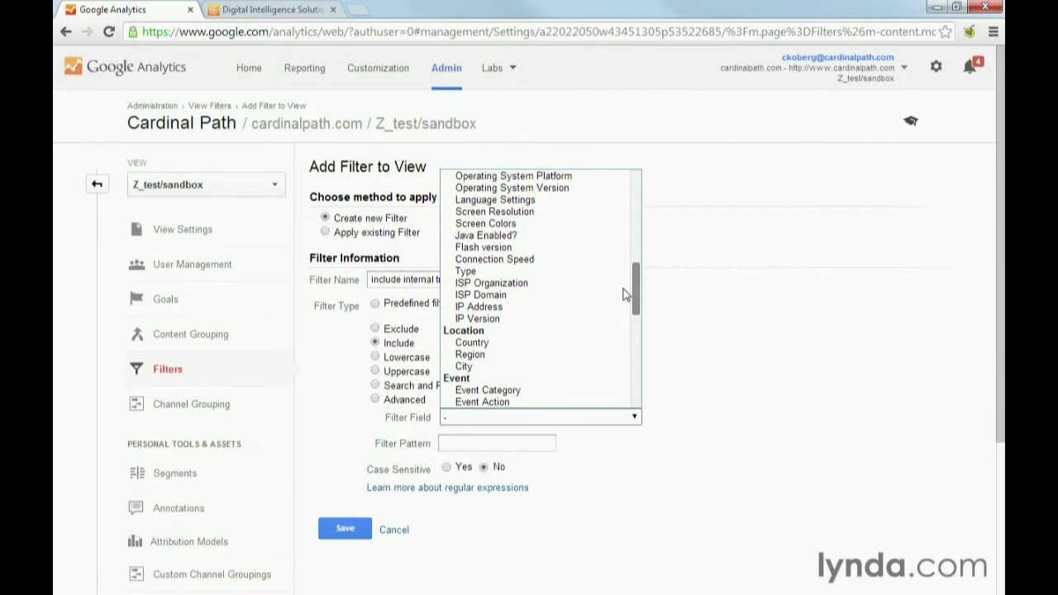
{"action": "left_click", "coordinate": [475, 307]}
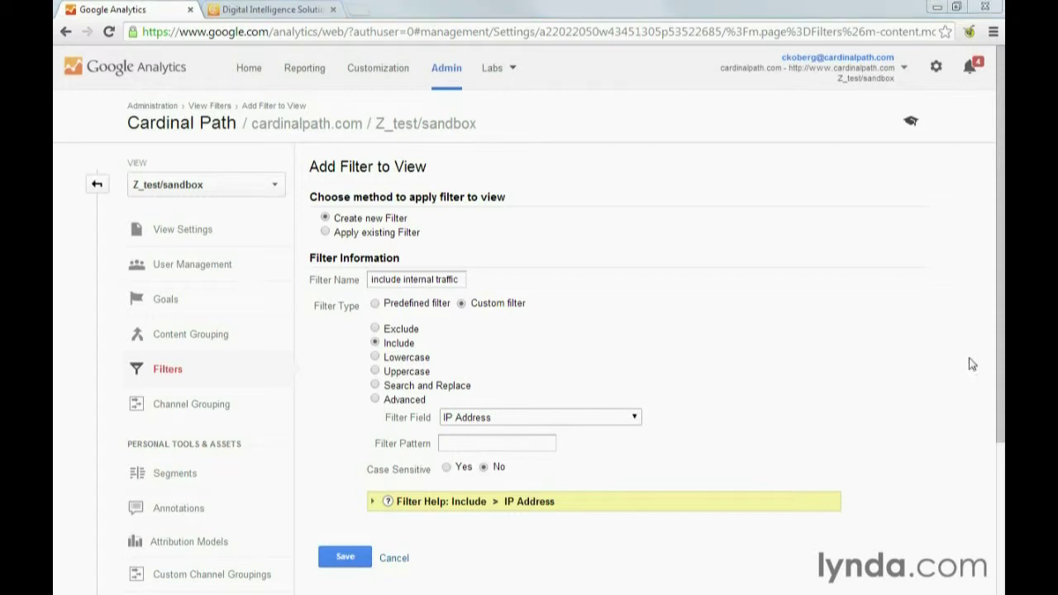
{"action": "scroll", "coordinate": [914, 352], "scroll_direction": "down", "scroll_amount": 2}
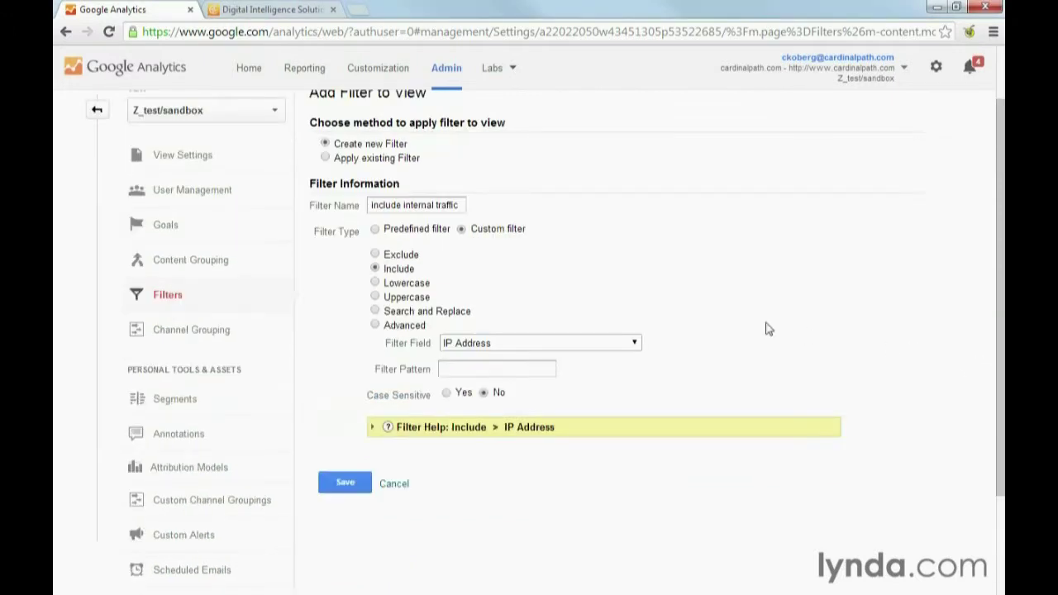
{"action": "left_click", "coordinate": [374, 430]}
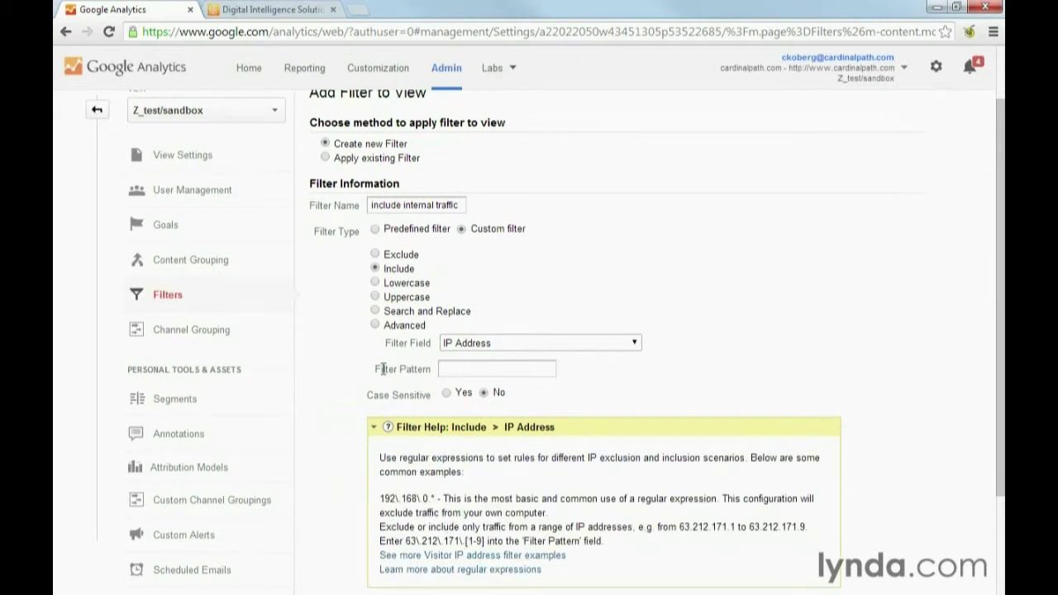
{"action": "left_click", "coordinate": [460, 368]}
{"action": "type", "text": "70.114.186.178"}
{"action": "type", "text": "\\"}
{"action": "key", "text": "Right"}
{"action": "key", "text": "Right"}
{"action": "key", "text": "Right"}
{"action": "key", "text": "Right"}
{"action": "type", "text": "\\"}
{"action": "key", "text": "Right"}
{"action": "key", "text": "Right"}
{"action": "key", "text": "Right"}
{"action": "key", "text": "Right"}
{"action": "type", "text": "\\"}
{"action": "scroll", "coordinate": [792, 357], "scroll_direction": "down", "scroll_amount": 2}
{"action": "scroll", "coordinate": [346, 462], "scroll_direction": "up", "scroll_amount": 1}
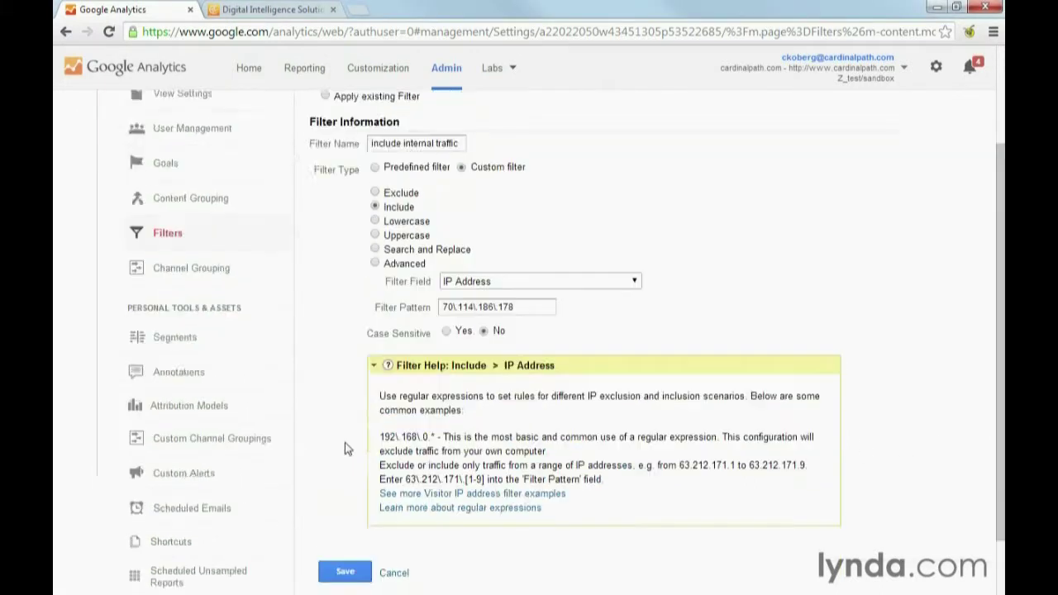
{"action": "scroll", "coordinate": [344, 443], "scroll_direction": "up", "scroll_amount": 1}
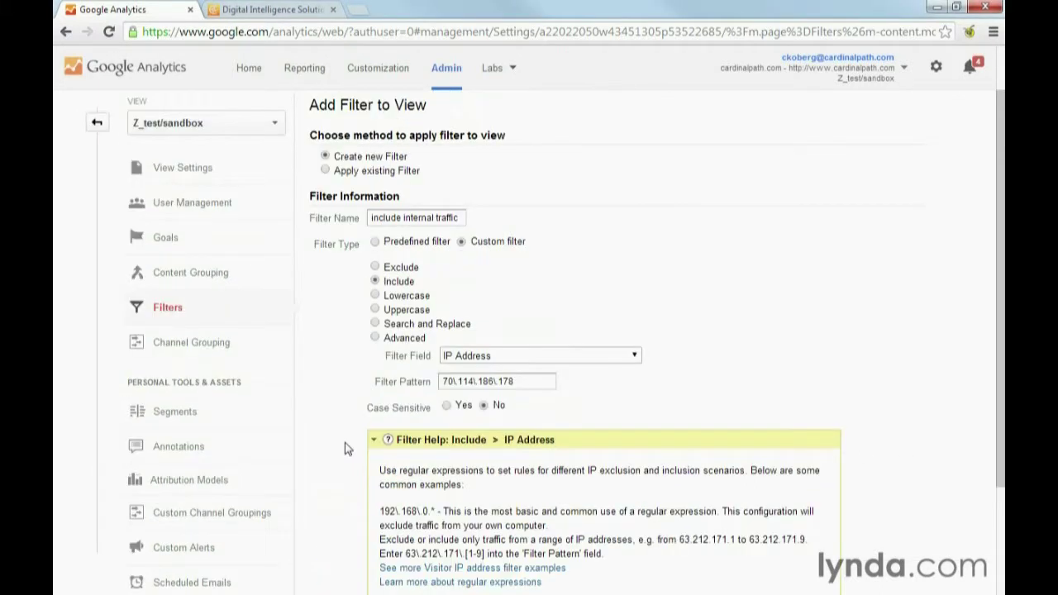
Rename the filter to 'lowercase' and make it a custom Lowercase filter on Campaign Medium
{"action": "triple_click", "coordinate": [421, 218]}
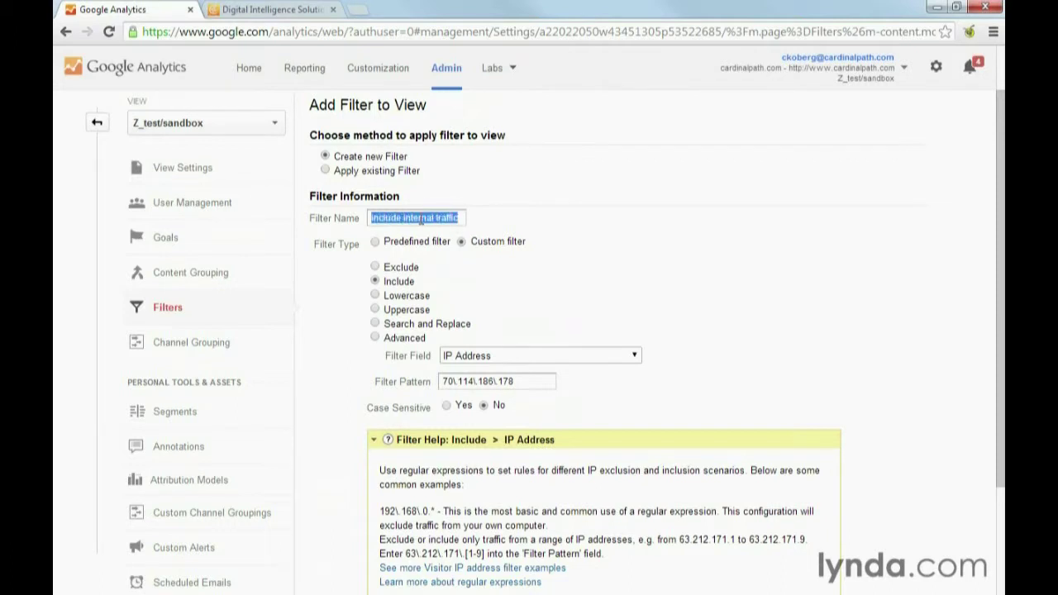
{"action": "type", "text": "lower"}
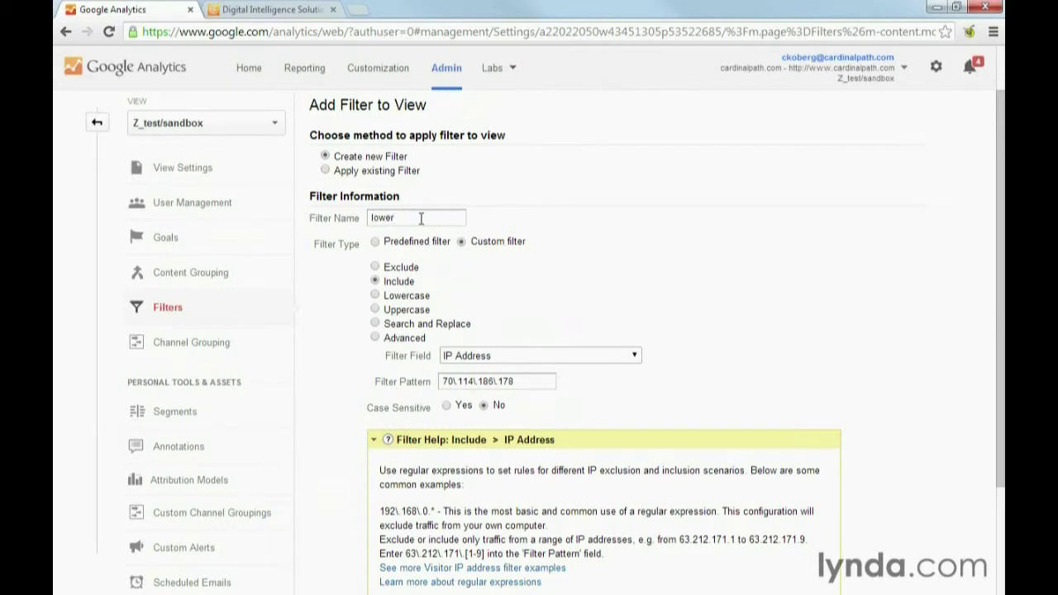
{"action": "type", "text": "case"}
{"action": "left_click", "coordinate": [379, 295]}
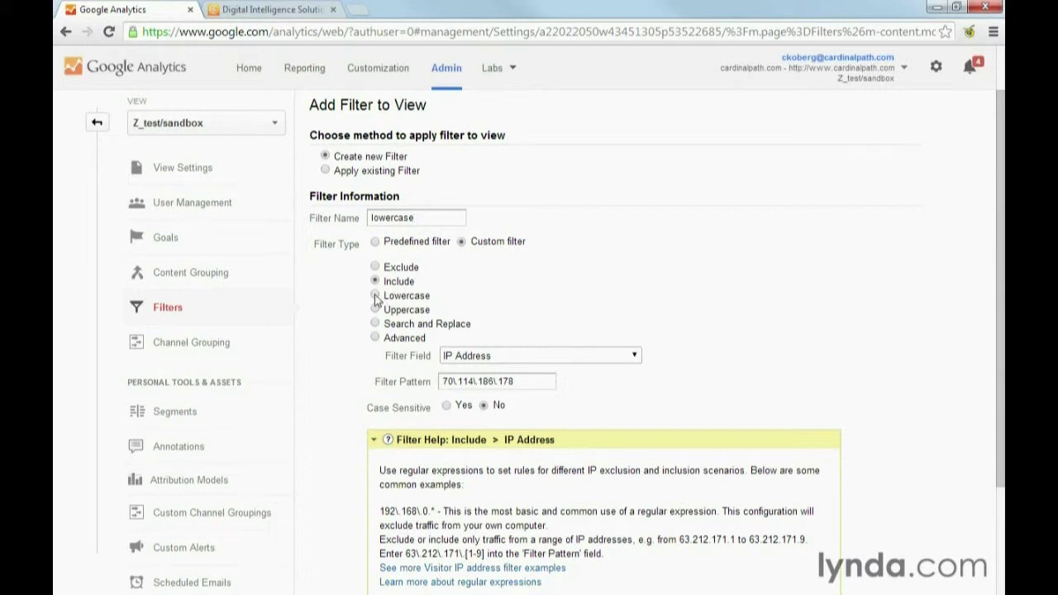
{"action": "left_click", "coordinate": [501, 359]}
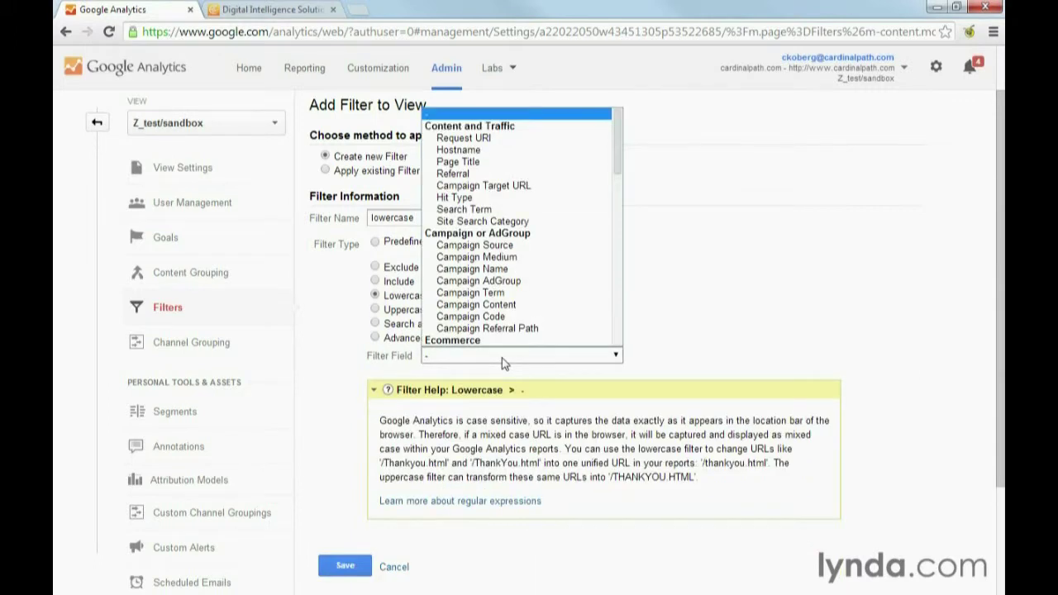
{"action": "left_click", "coordinate": [524, 258]}
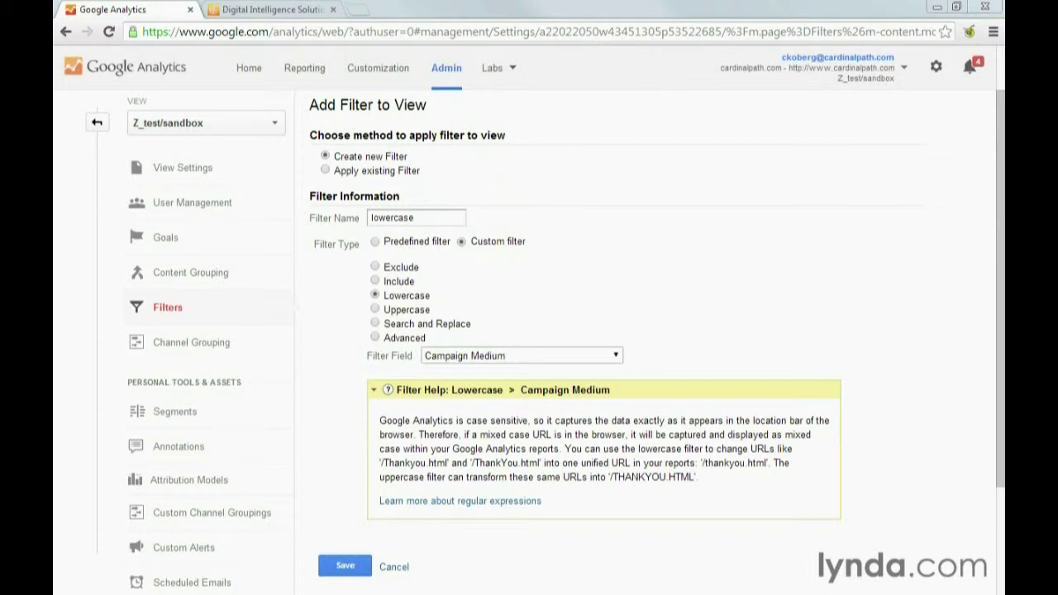
{"action": "left_click", "coordinate": [276, 12]}
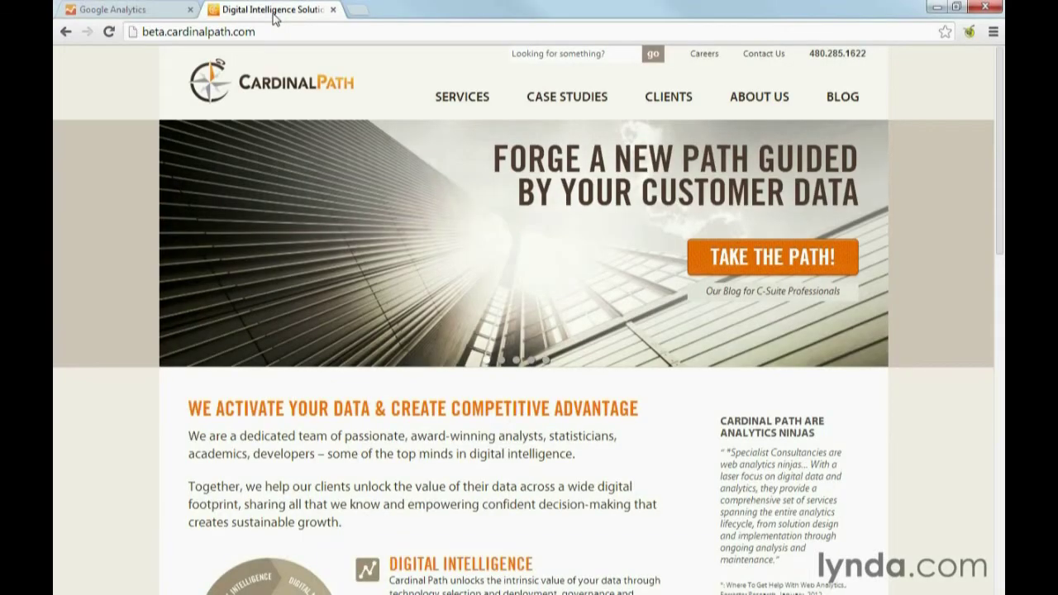
{"action": "left_click", "coordinate": [363, 12]}
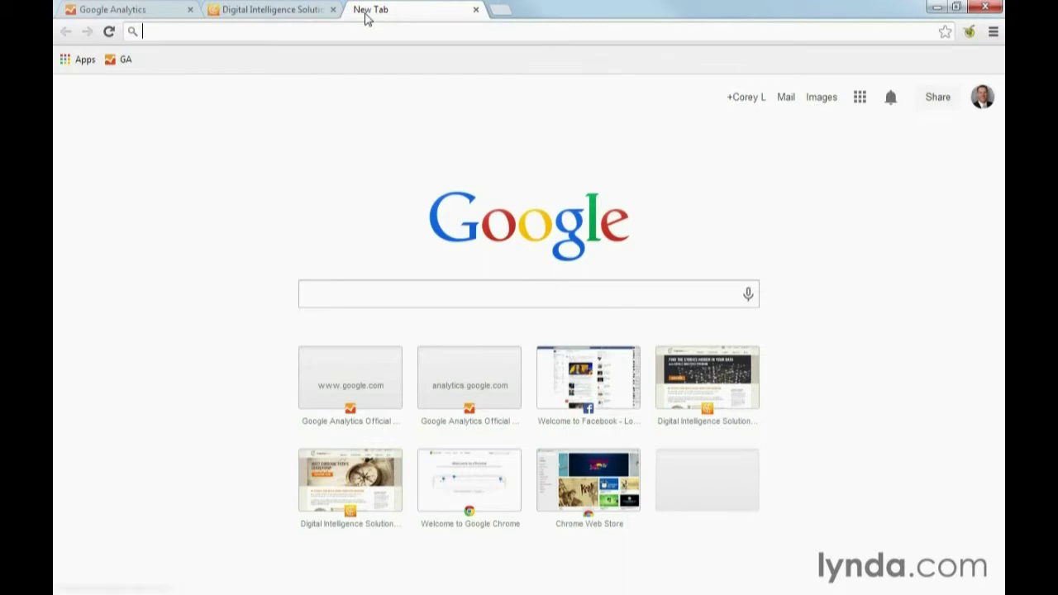
{"action": "type", "text": "www"}
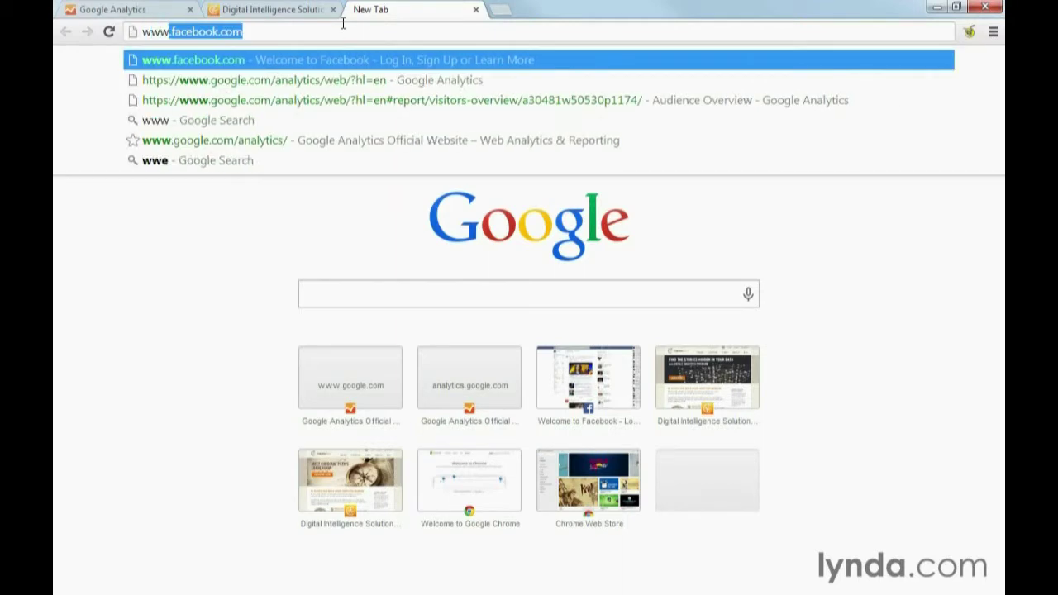
{"action": "type", "text": ".cardinalpath.com"}
{"action": "key", "text": "Return"}
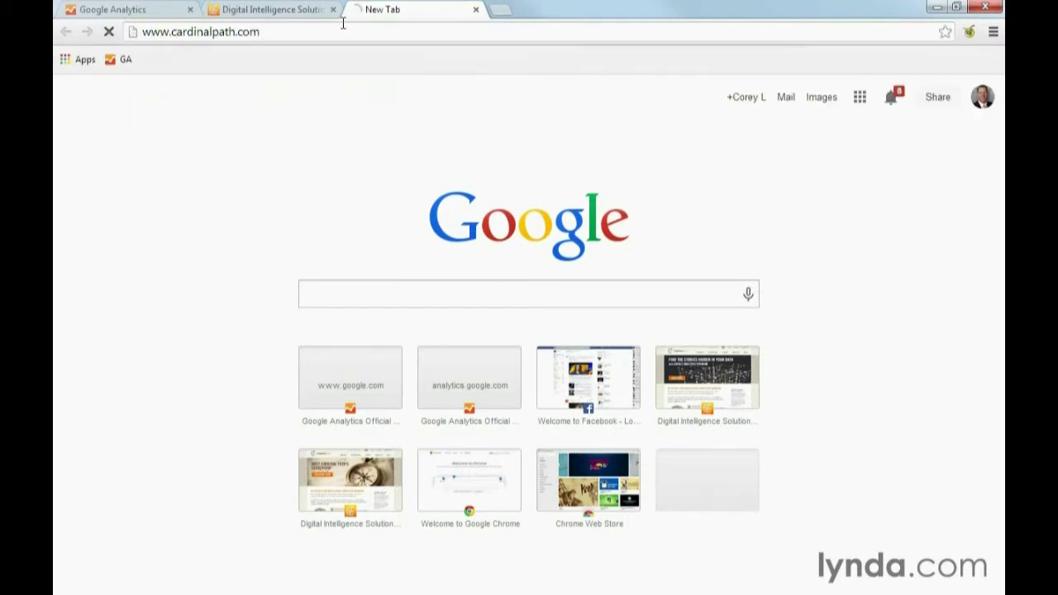
{"action": "left_click", "coordinate": [170, 12]}
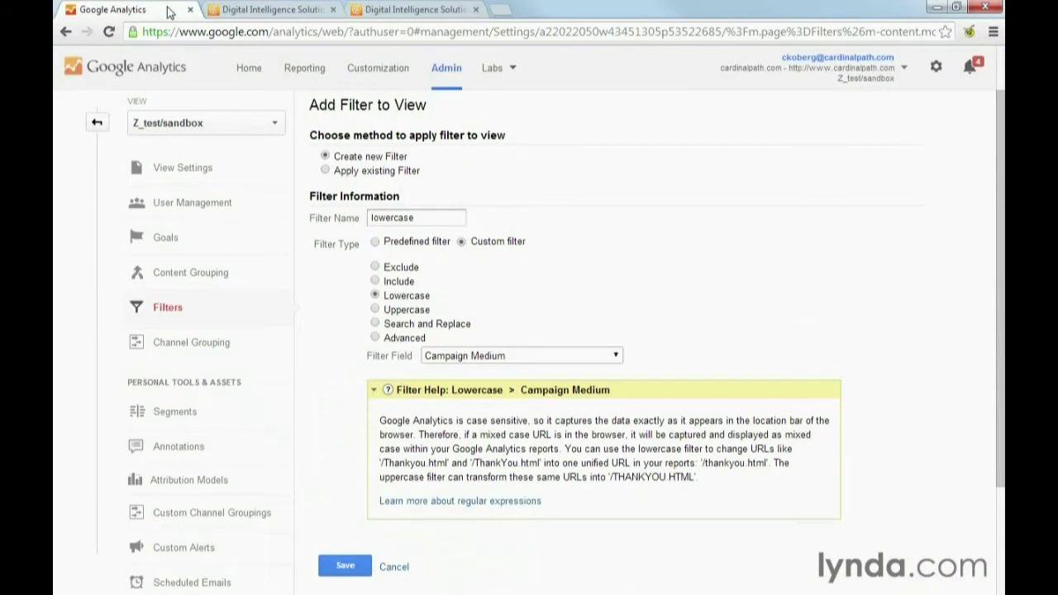
{"action": "left_click", "coordinate": [97, 122]}
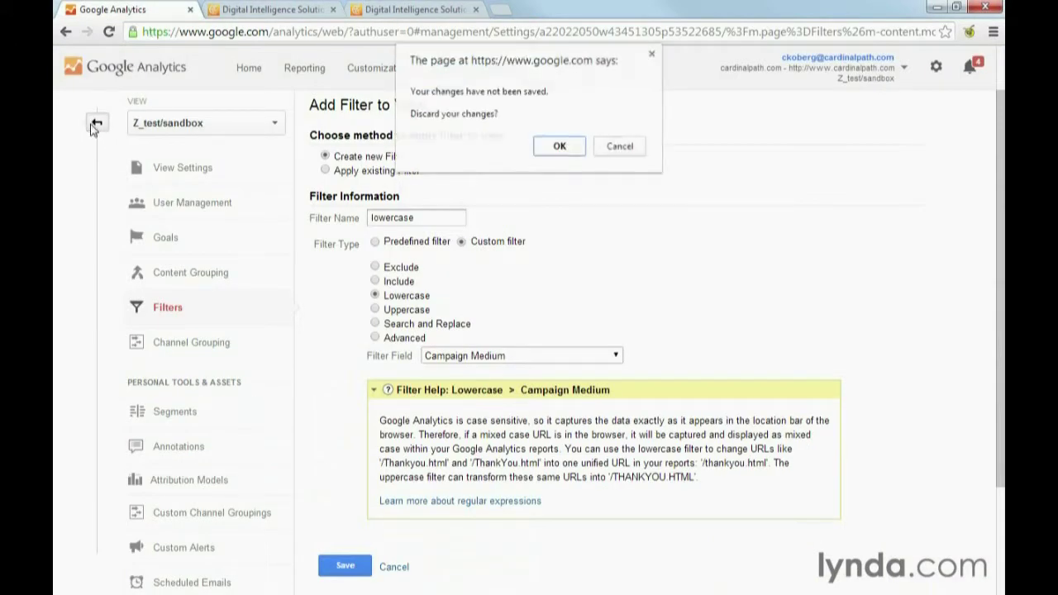
Discard the unsaved filter and open the Real-Time Overview report, showing 3 active visitors
{"action": "left_click", "coordinate": [576, 151]}
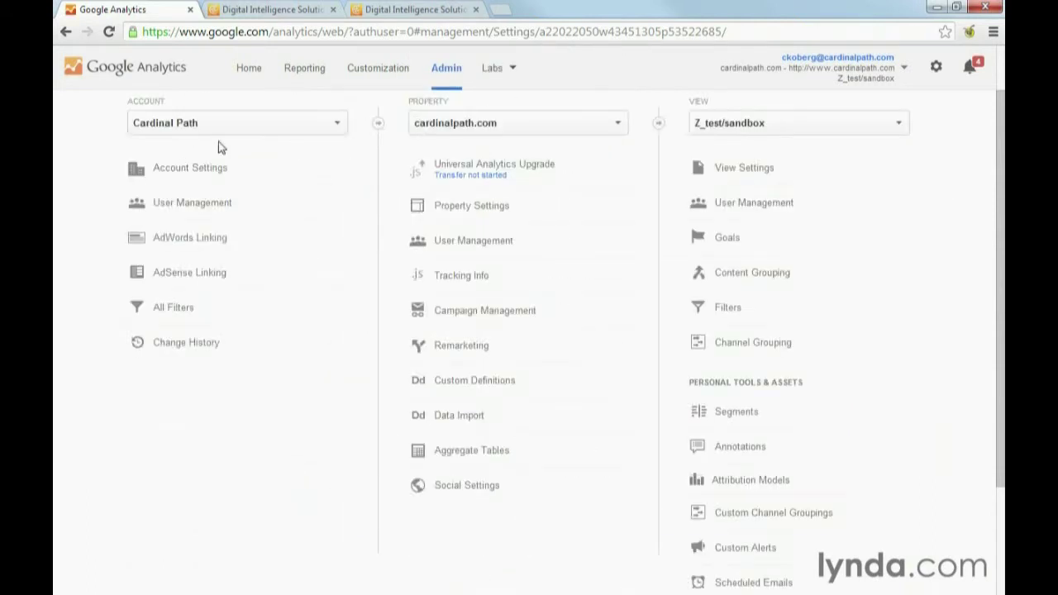
{"action": "left_click", "coordinate": [310, 71]}
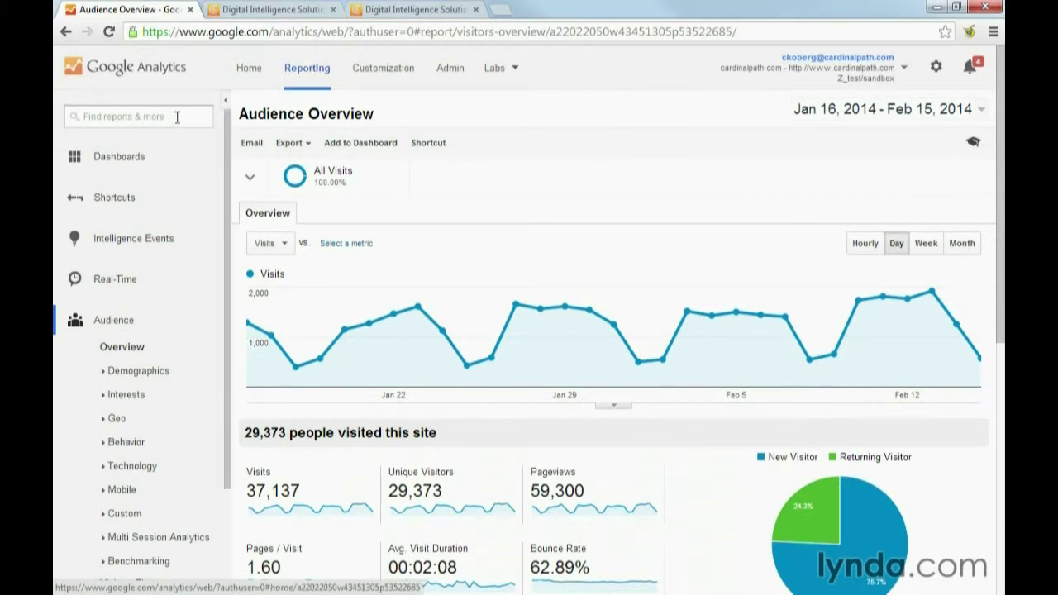
{"action": "left_click", "coordinate": [97, 281]}
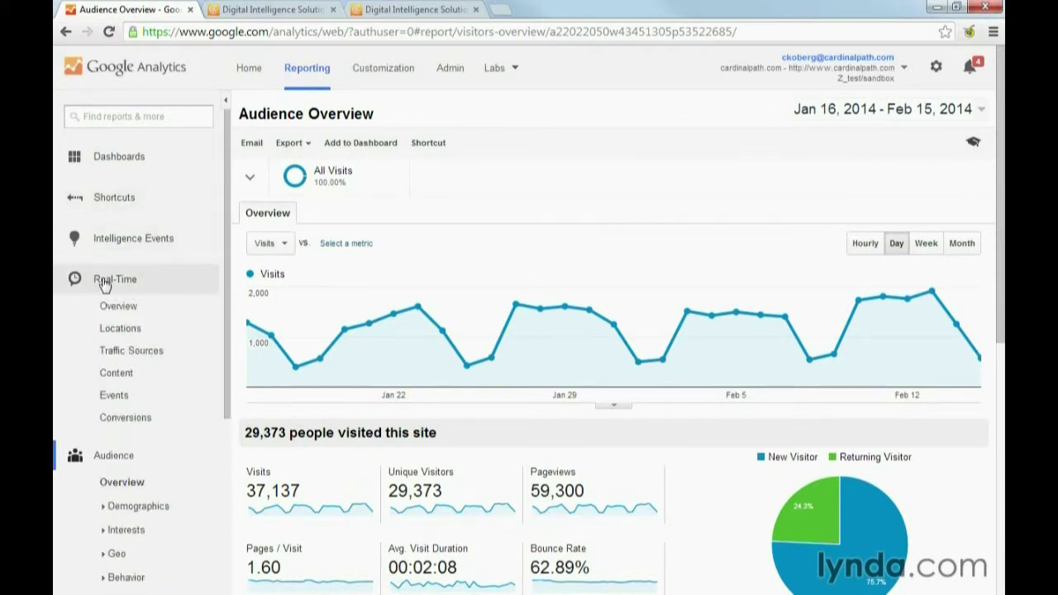
{"action": "left_click", "coordinate": [102, 306]}
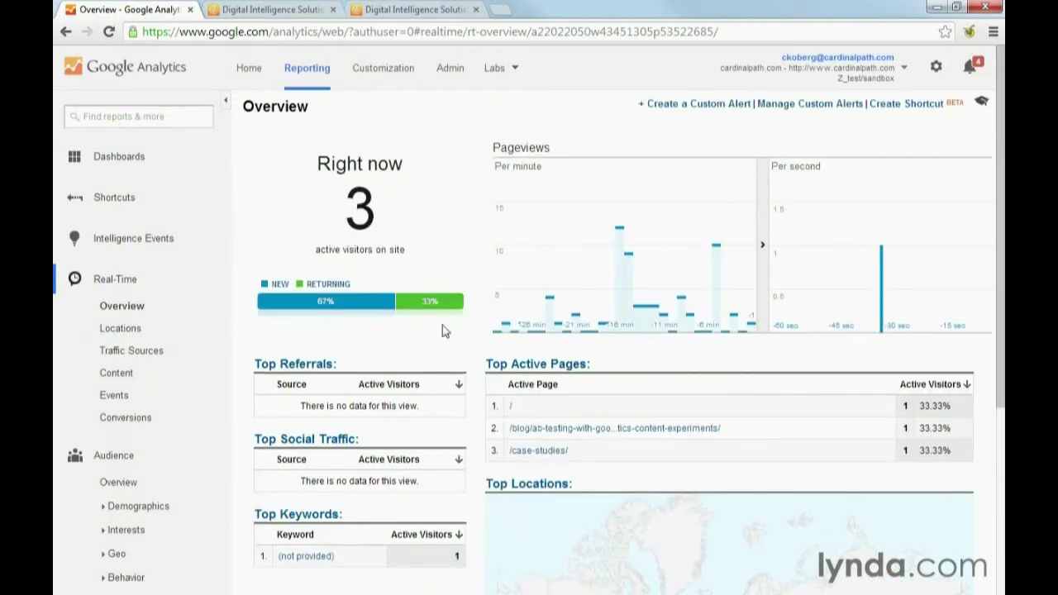
Reload the Cardinal Path home page with utm_medium and utm_source tags in mixed case
{"action": "left_click", "coordinate": [420, 10]}
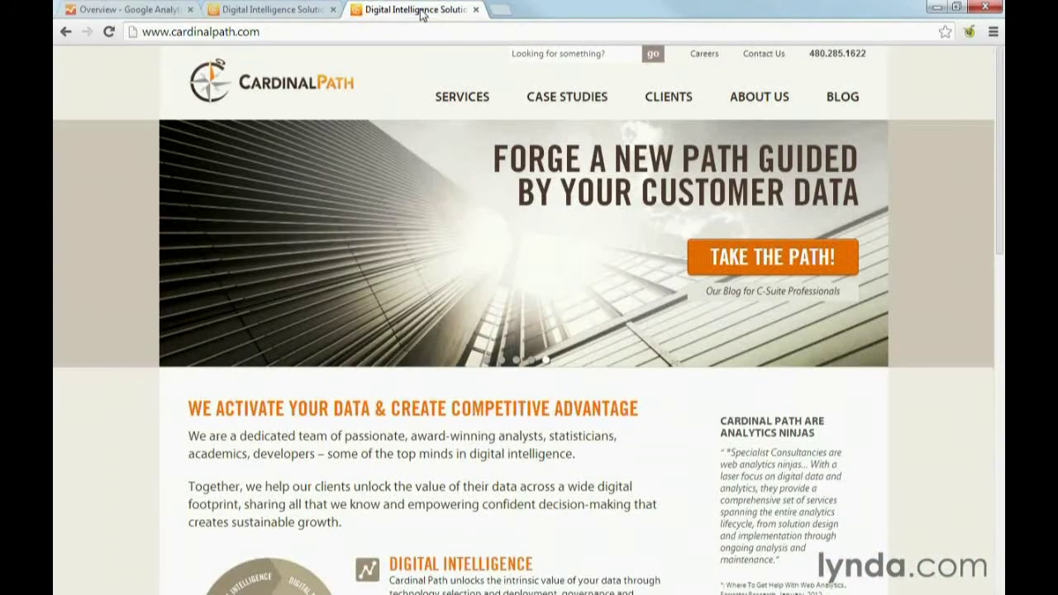
{"action": "left_click", "coordinate": [349, 25]}
{"action": "left_click", "coordinate": [340, 24]}
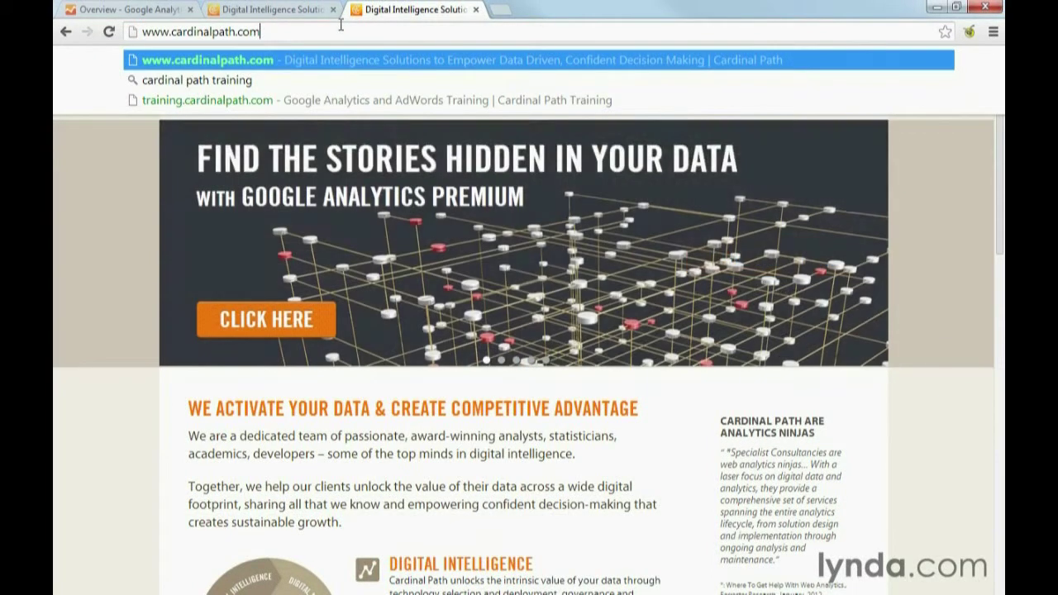
{"action": "type", "text": "?utm_medium"}
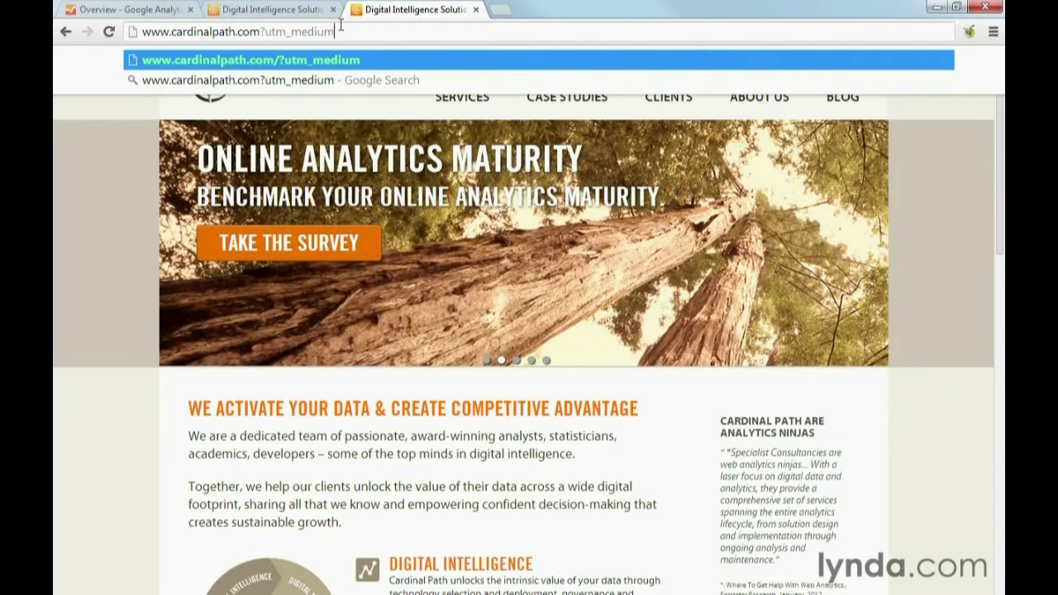
{"action": "type", "text": "=Co"}
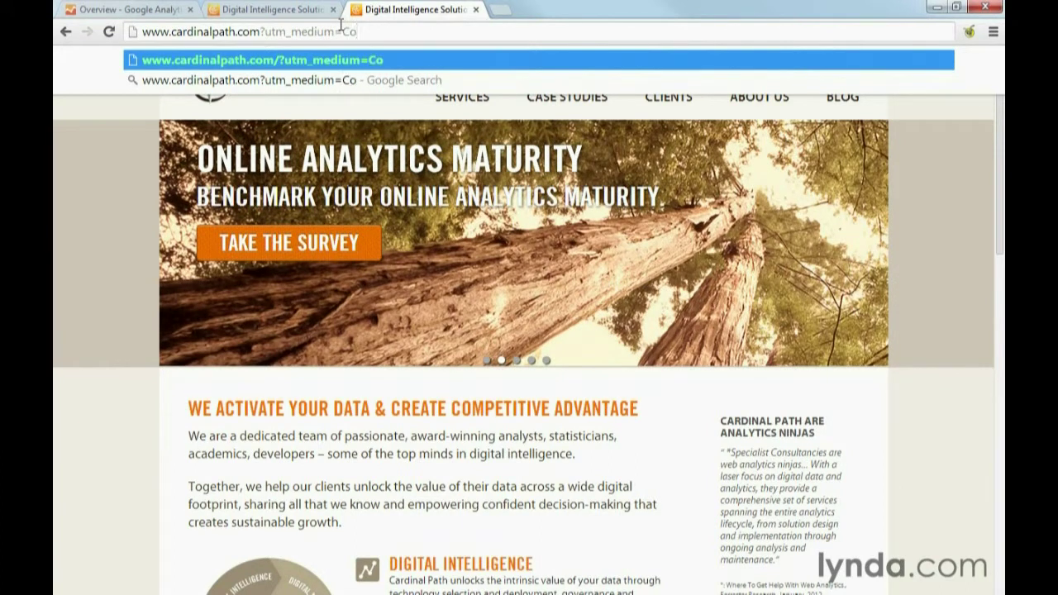
{"action": "type", "text": "Rey"}
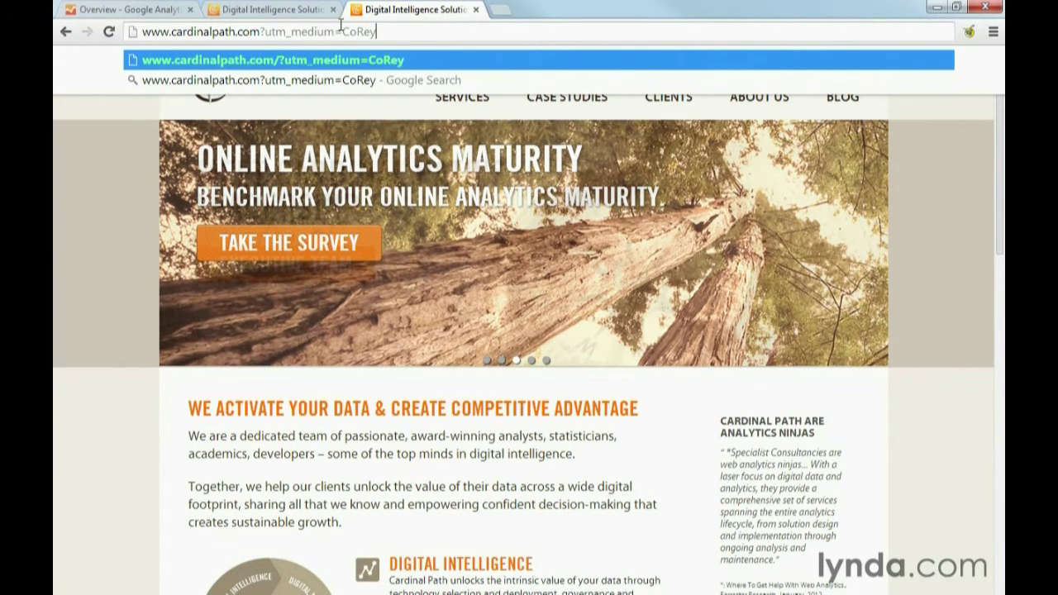
{"action": "type", "text": "&utm_"}
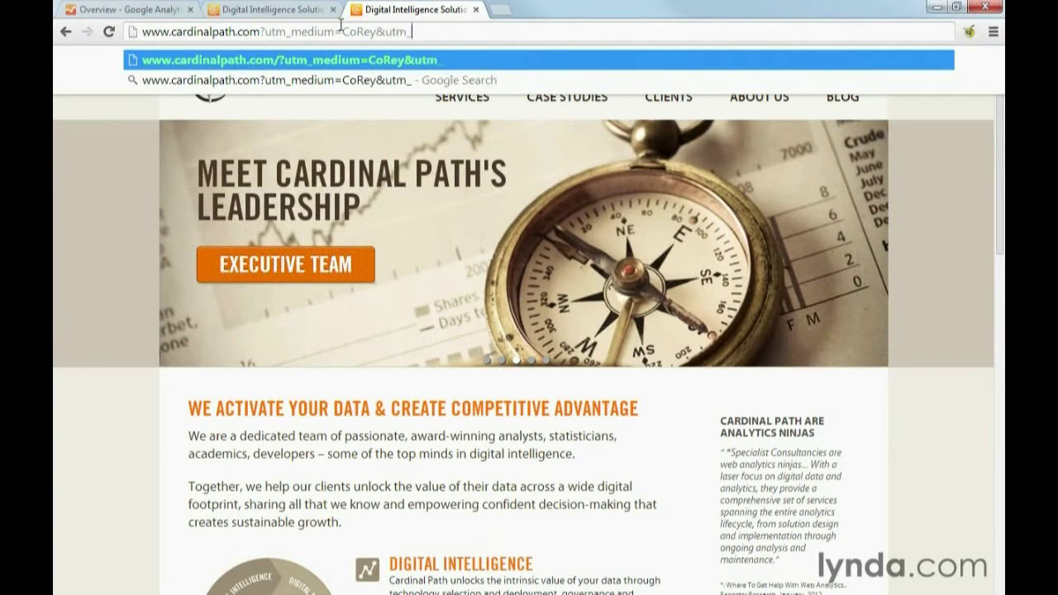
{"action": "type", "text": "source=KOberG"}
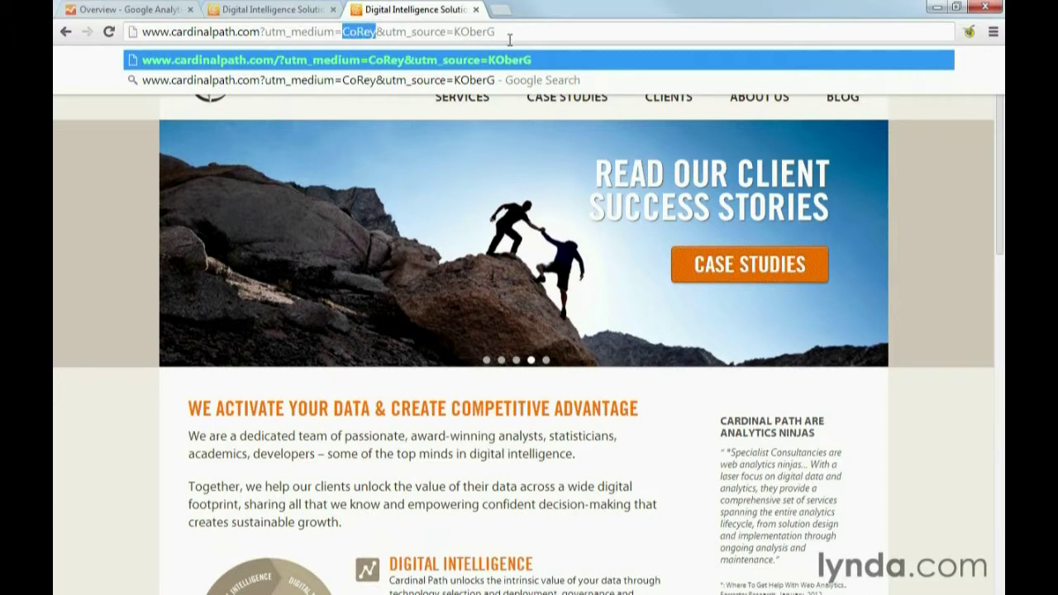
{"action": "key", "text": "Return"}
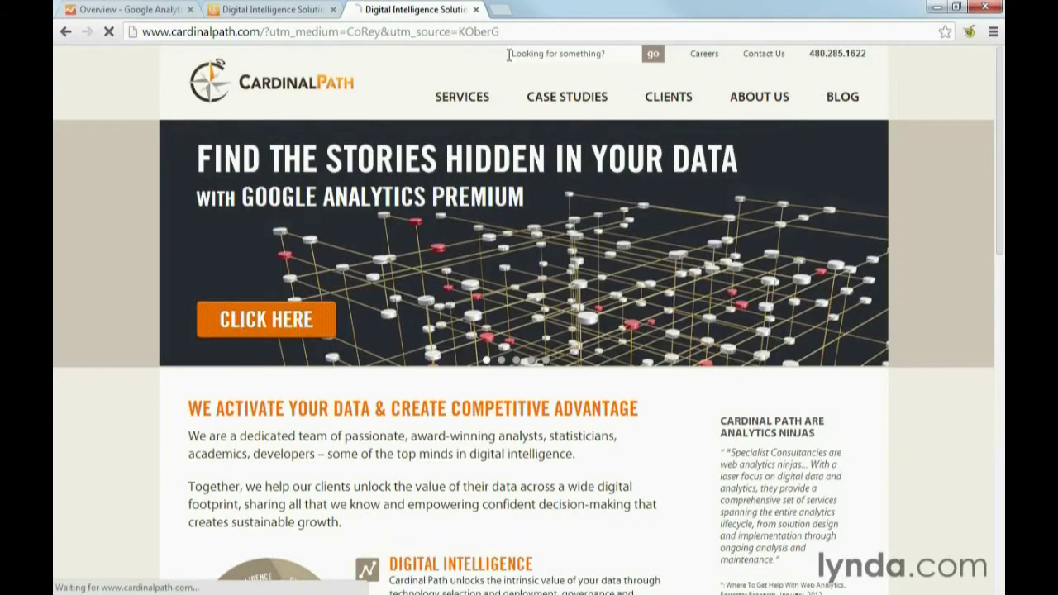
Open the Real-Time Traffic Sources report in the Analytics tab
{"action": "left_click", "coordinate": [153, 8]}
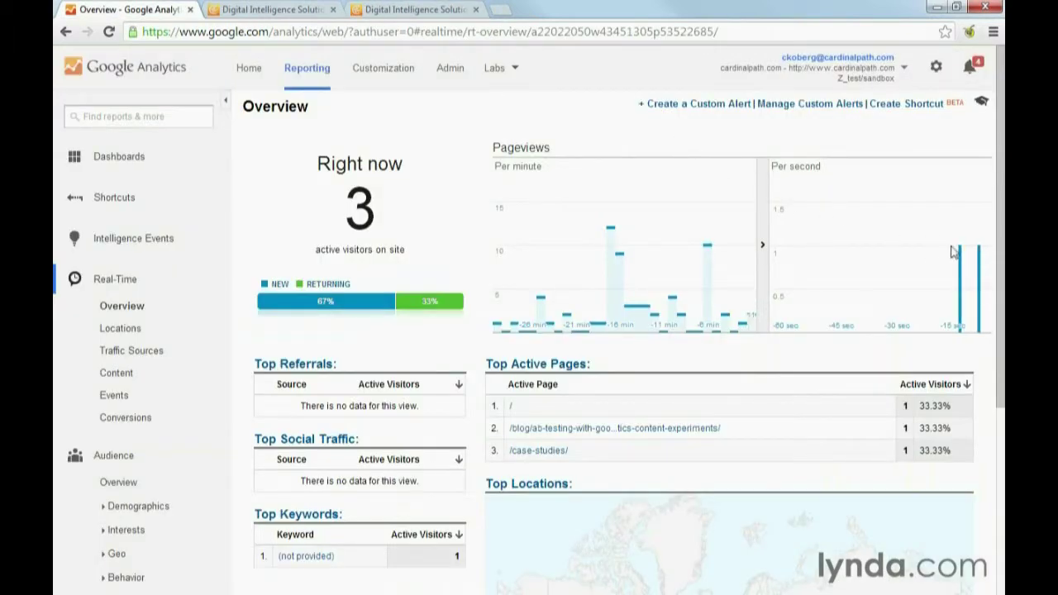
{"action": "left_click", "coordinate": [125, 352]}
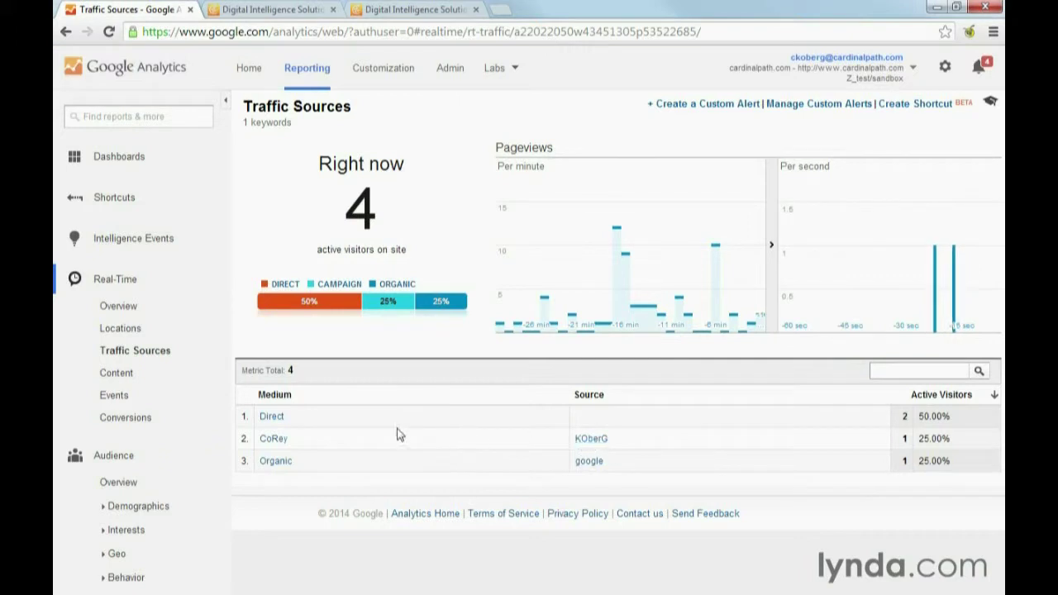
In the Cardinal Path address, change the medium value's capital R to lowercase
{"action": "left_click", "coordinate": [401, 6]}
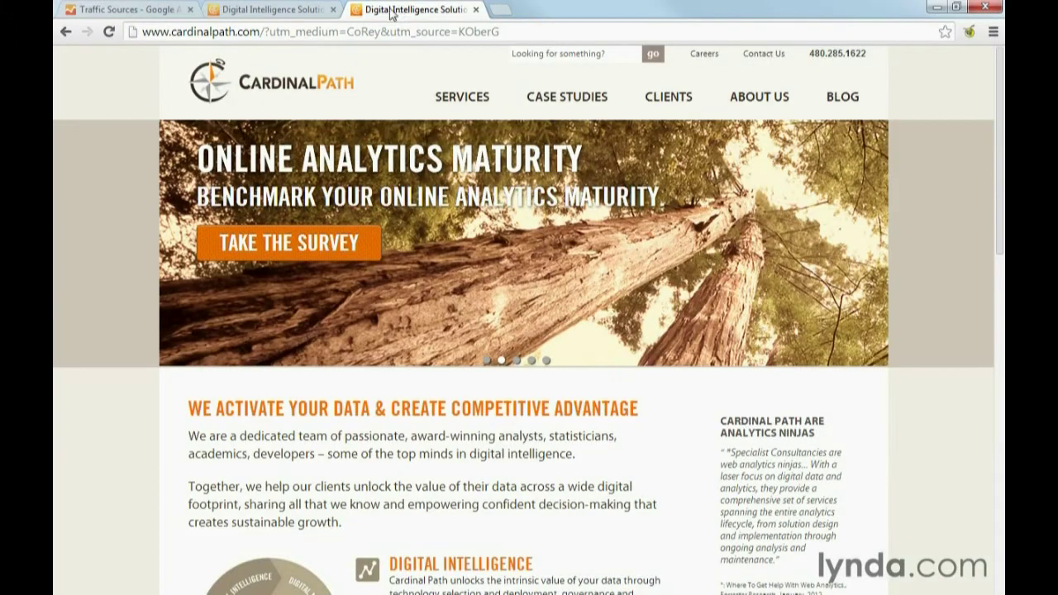
{"action": "left_click", "coordinate": [366, 30]}
{"action": "left_click", "coordinate": [366, 30]}
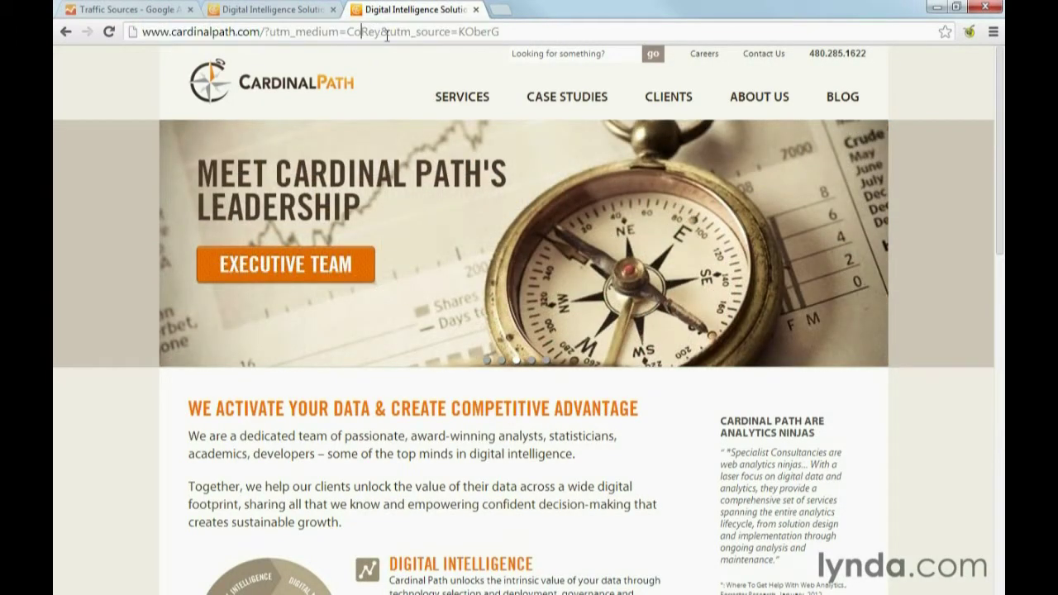
{"action": "key", "text": "BackSpace"}
{"action": "type", "text": "r"}
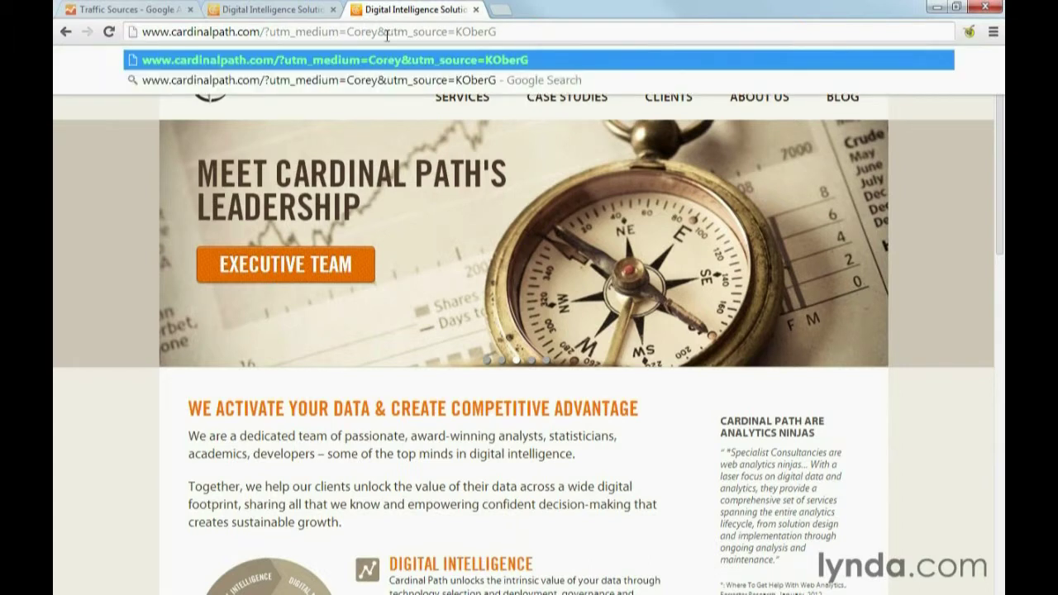
Change the source value's capitalisation, reload the page, and check Real-Time Traffic Sources
{"action": "key", "text": "BackSpace"}
{"action": "type", "text": "g"}
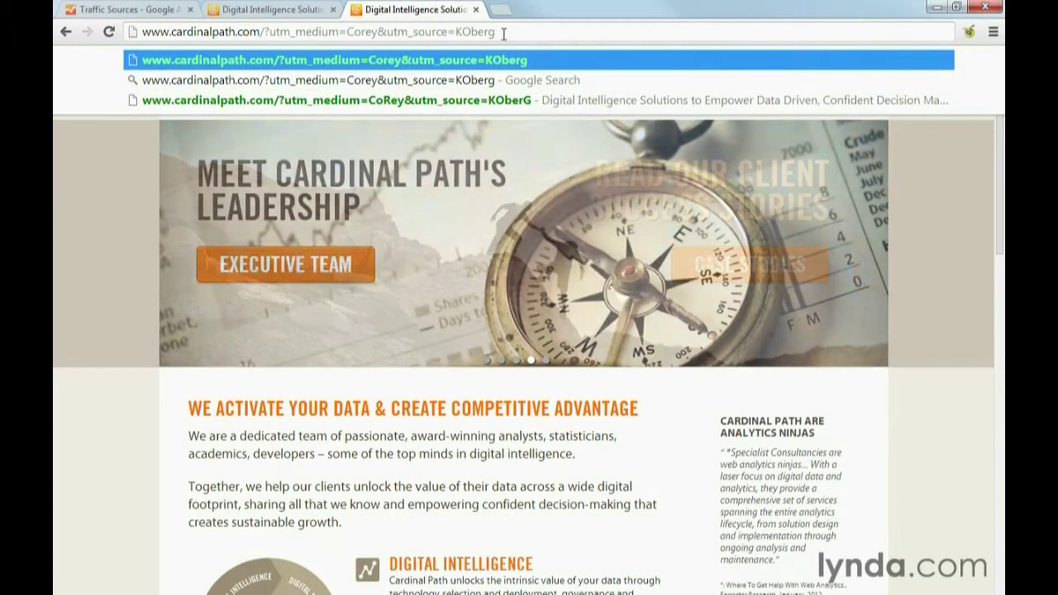
{"action": "key", "text": "Left"}
{"action": "key", "text": "BackSpace"}
{"action": "type", "text": "R"}
{"action": "key", "text": "Return"}
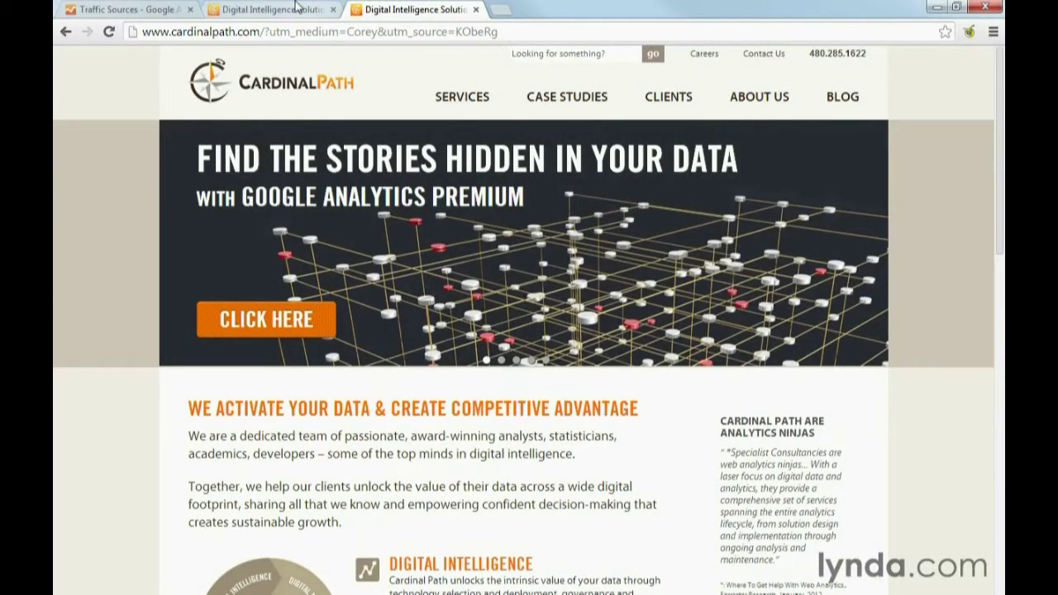
{"action": "left_click", "coordinate": [169, 8]}
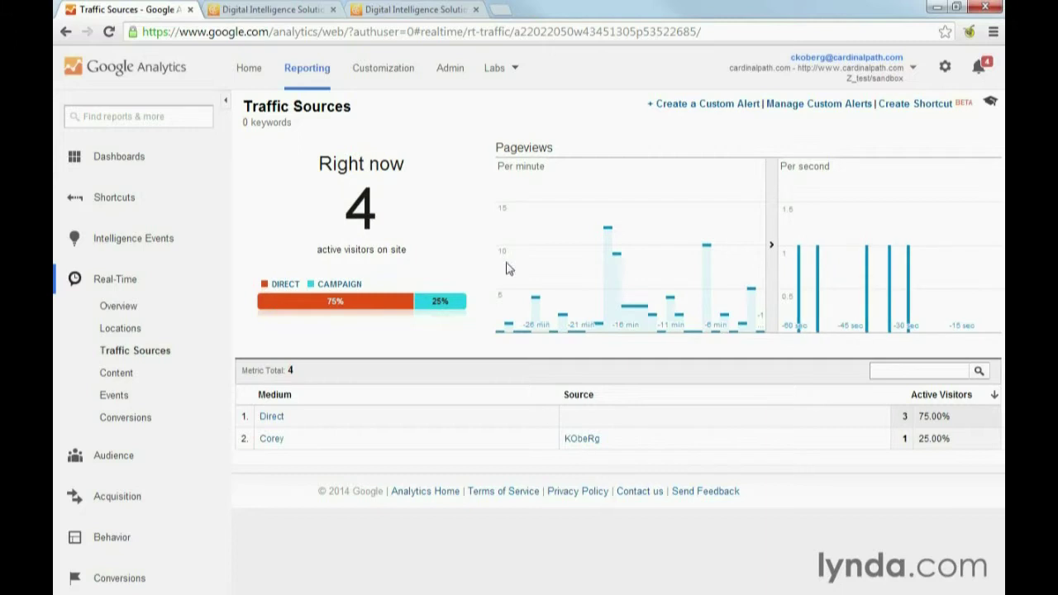
{"action": "left_click", "coordinate": [448, 8]}
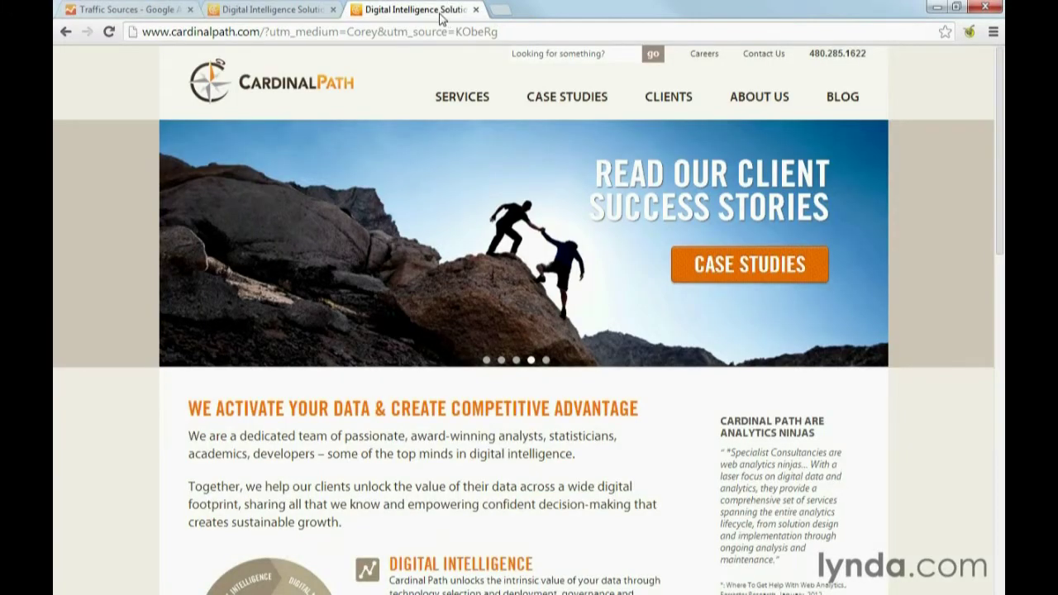
Load the campaign-tagged Cardinal Path URL in an incognito window with the source capitalisation changed
{"action": "key", "text": "ctrl+shift+n"}
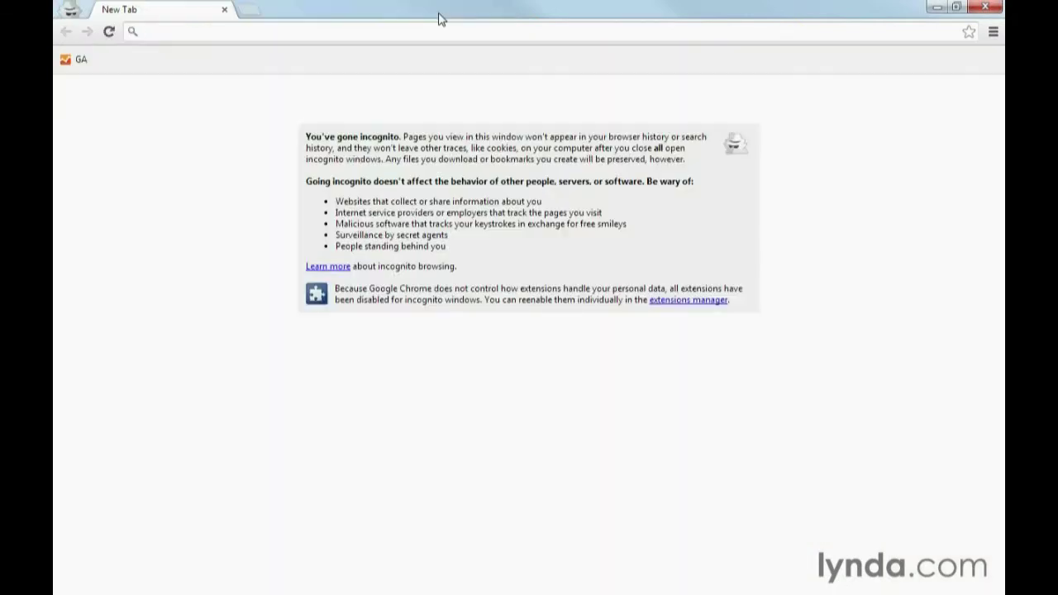
{"action": "type", "text": "http://www.cardinalpath.com/?utm_medium=CoREY&utm_source=kOBerg"}
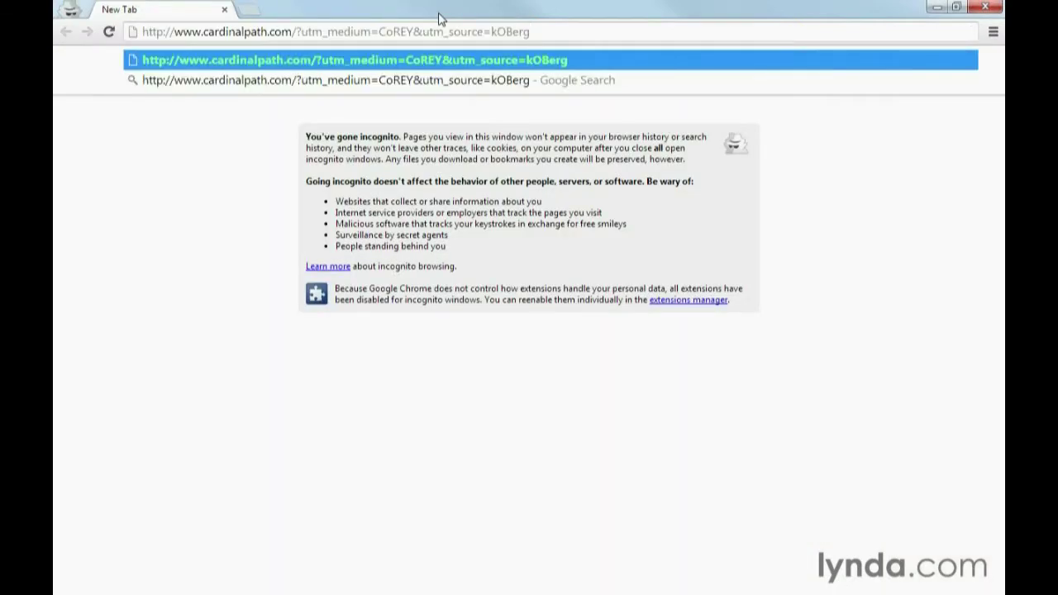
{"action": "key", "text": "BackSpace"}
{"action": "key", "text": "BackSpace"}
{"action": "type", "text": "ER"}
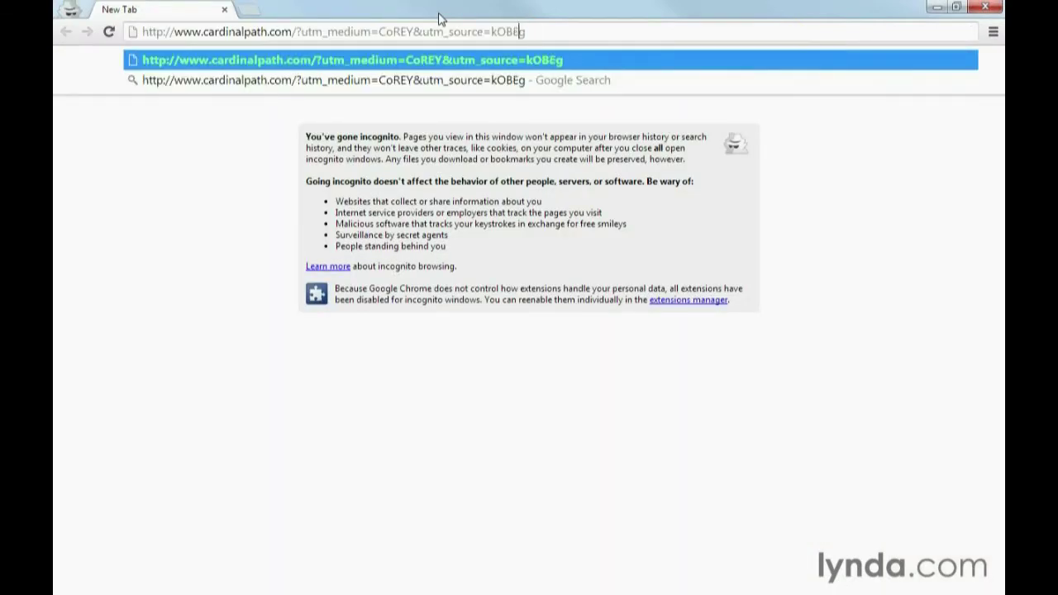
{"action": "key", "text": "Return"}
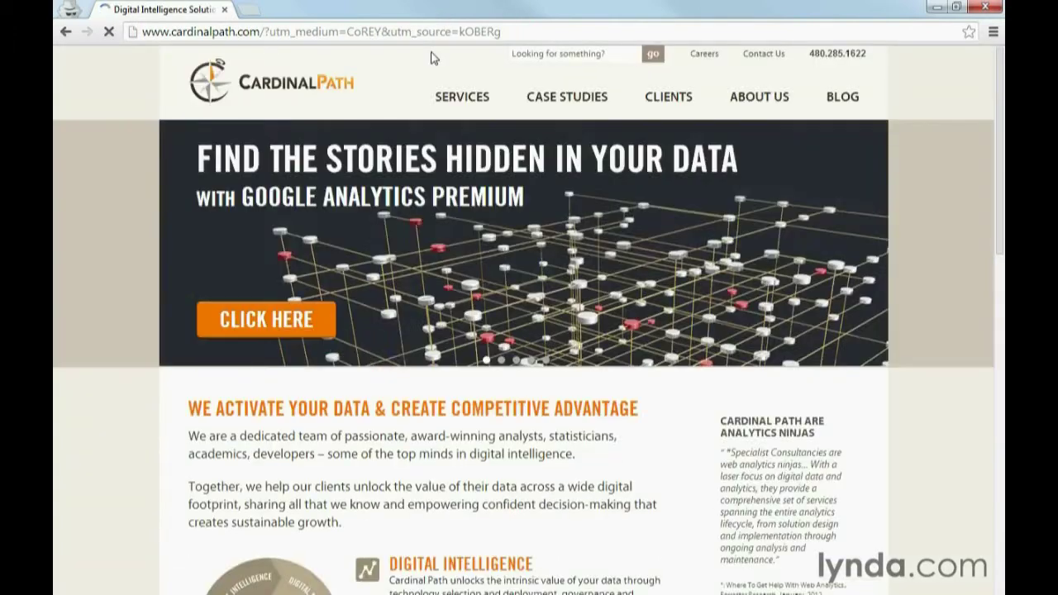
Compare the tagged addresses in the regular and incognito browser windows
{"action": "key", "text": "alt+Tab"}
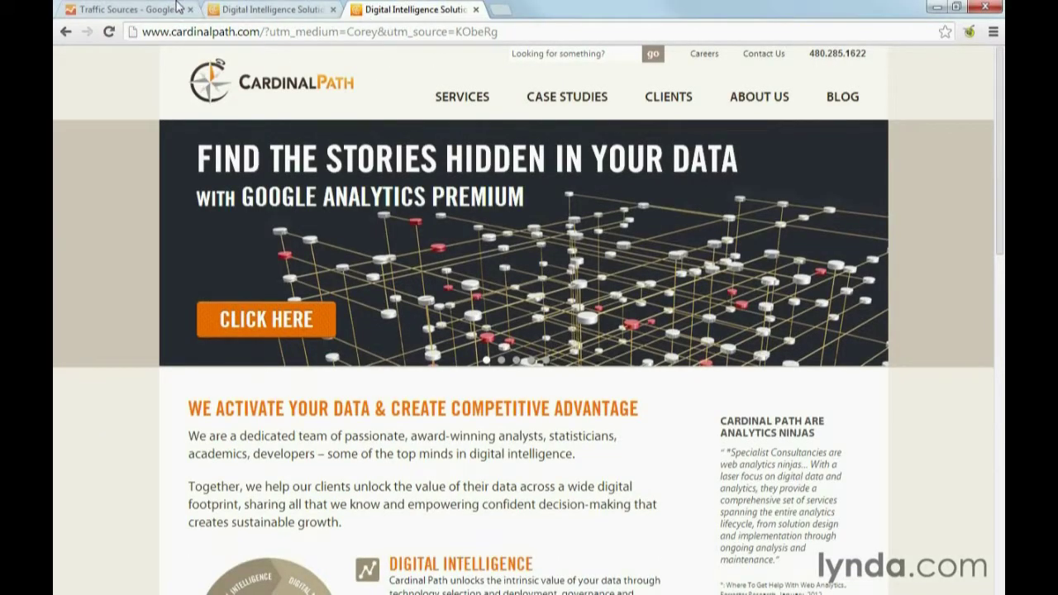
{"action": "key", "text": "alt+Tab"}
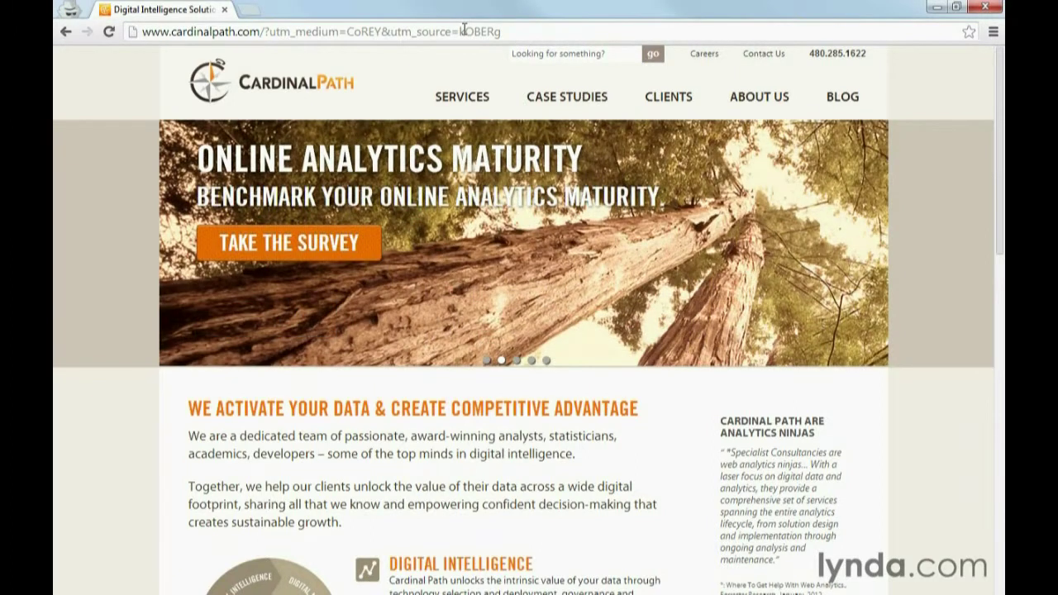
{"action": "key", "text": "alt+Tab"}
Check Real-Time Traffic Sources for 6 active visitors, with both medium capitalisations as separate rows
{"action": "left_click", "coordinate": [107, 10]}
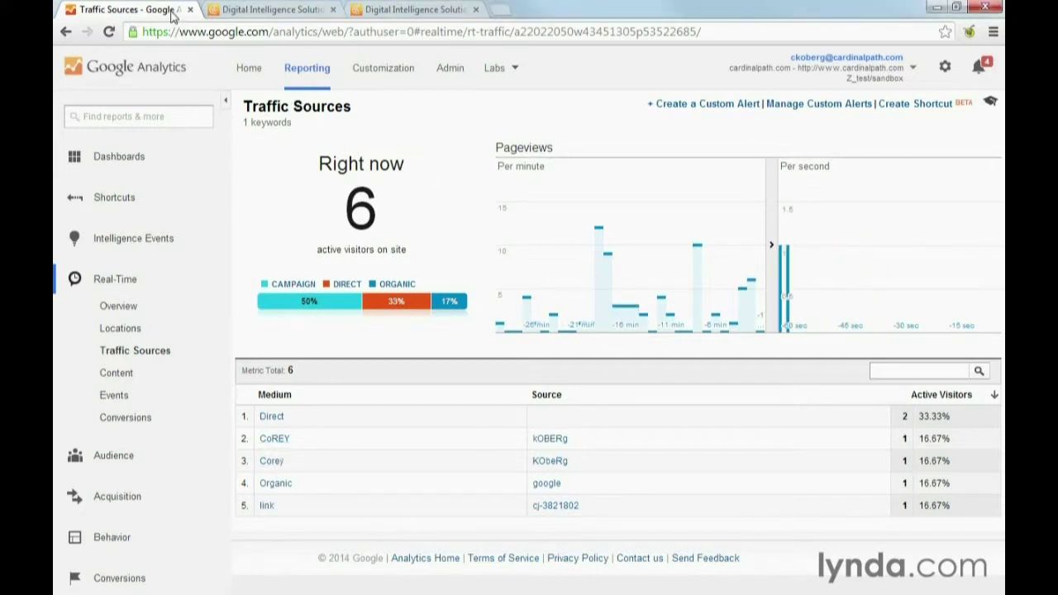
Create and save a Lowercase custom filter 'lower case medium' on Campaign Medium for Z_test/sandbox
{"action": "left_click", "coordinate": [446, 70]}
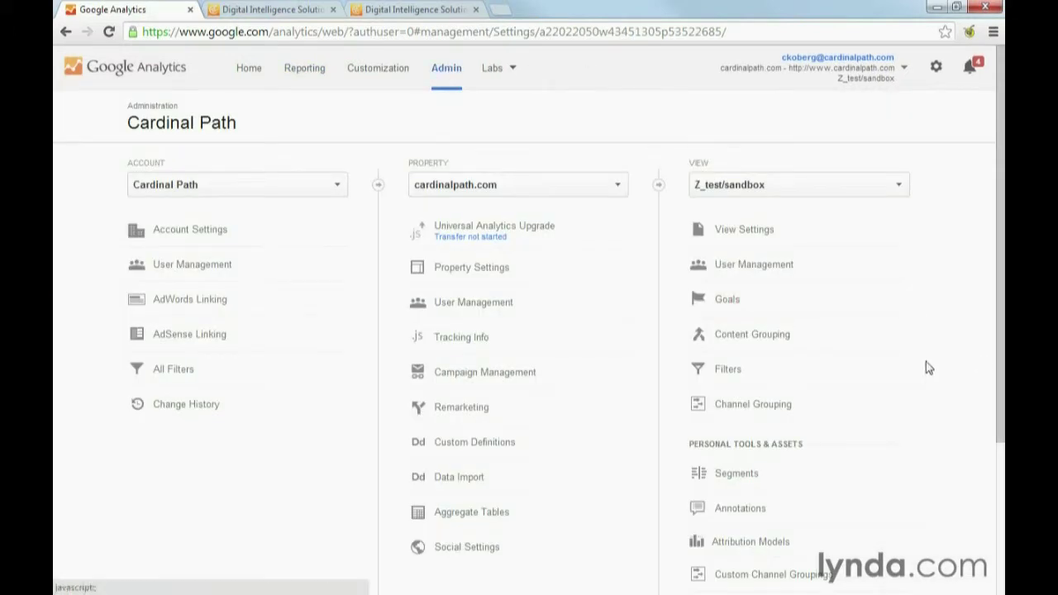
{"action": "left_click", "coordinate": [729, 371]}
{"action": "left_click", "coordinate": [391, 176]}
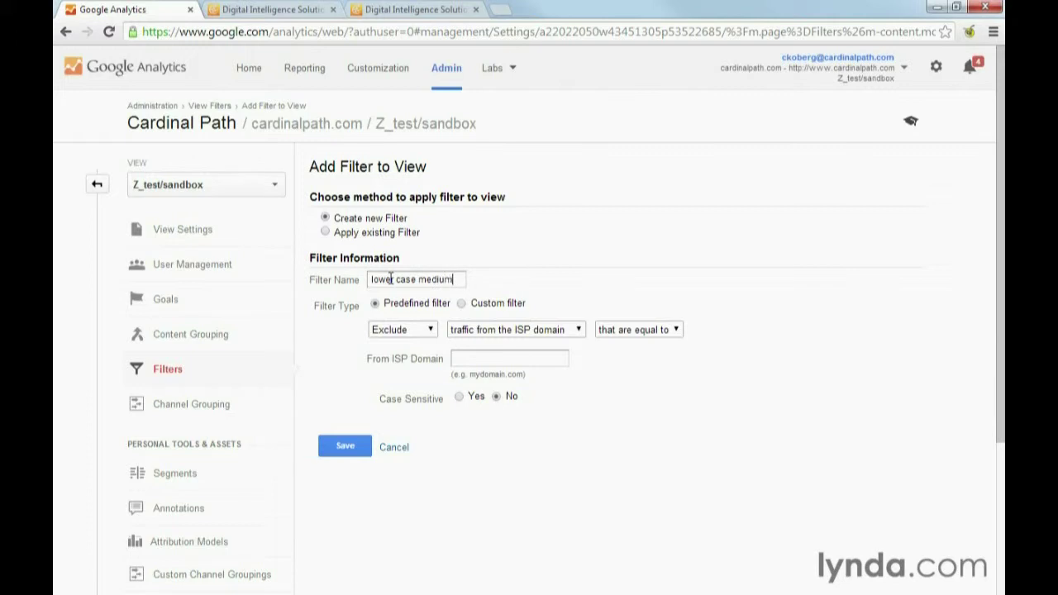
{"action": "left_click", "coordinate": [462, 304]}
{"action": "left_click", "coordinate": [376, 359]}
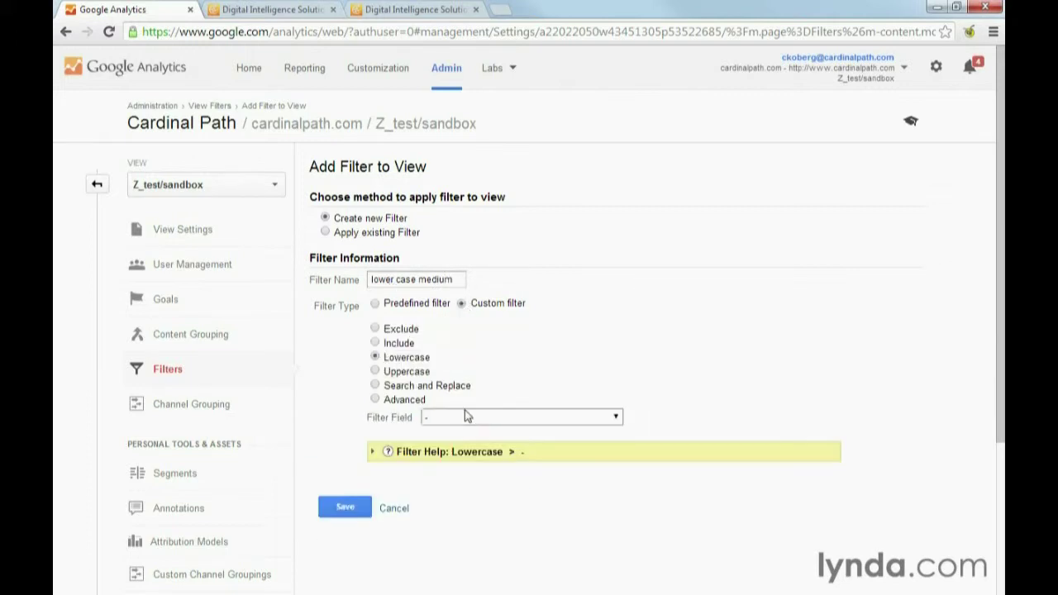
{"action": "left_click", "coordinate": [465, 416]}
{"action": "left_click", "coordinate": [512, 320]}
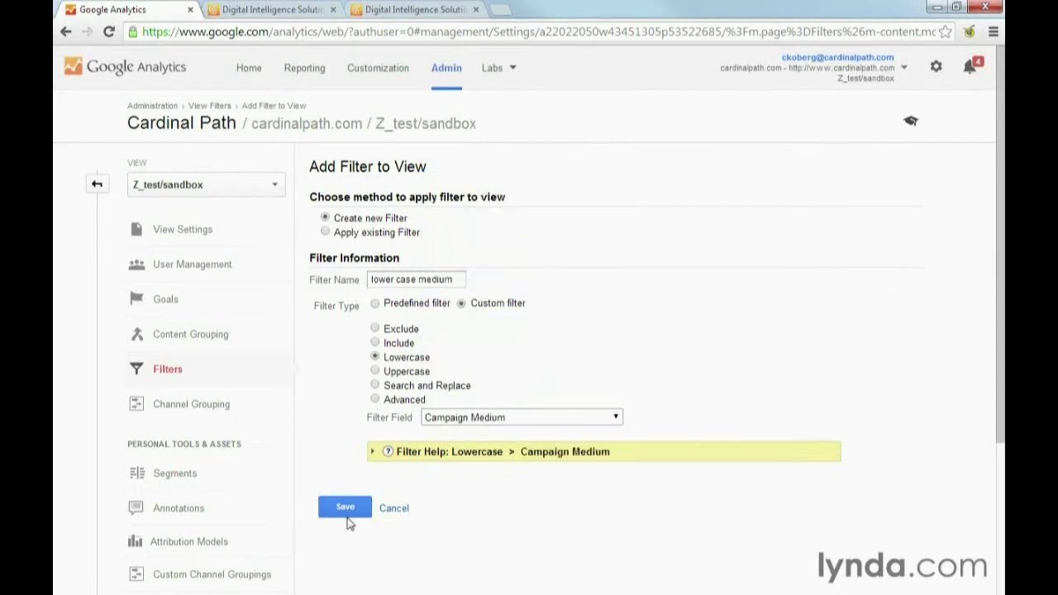
{"action": "left_click", "coordinate": [347, 508]}
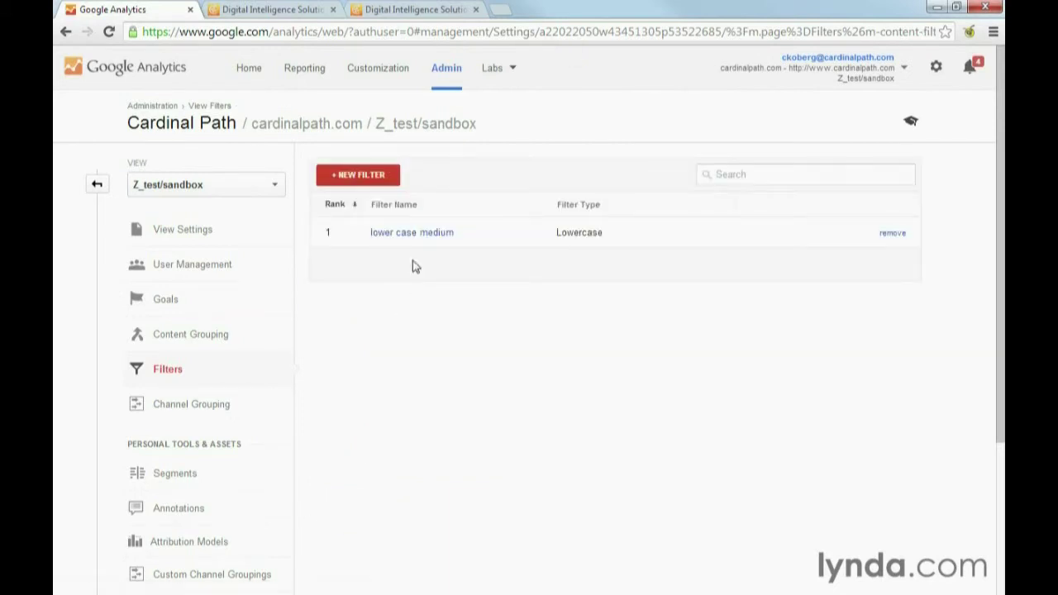
Open the Reporting section in a new tab and switch to it
{"action": "right_click", "coordinate": [309, 72]}
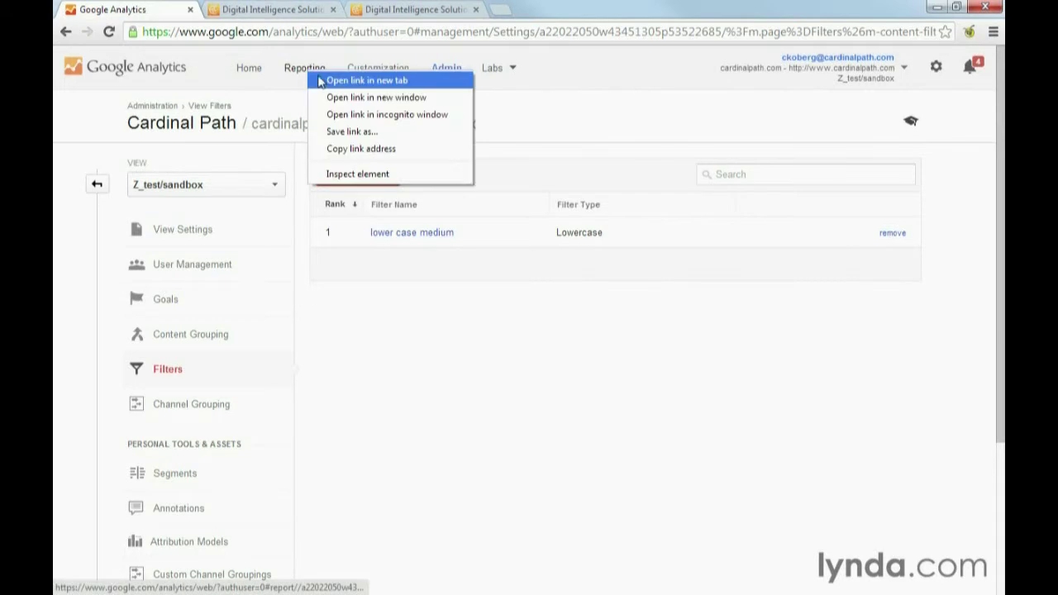
{"action": "left_click", "coordinate": [366, 80]}
{"action": "left_click", "coordinate": [253, 11]}
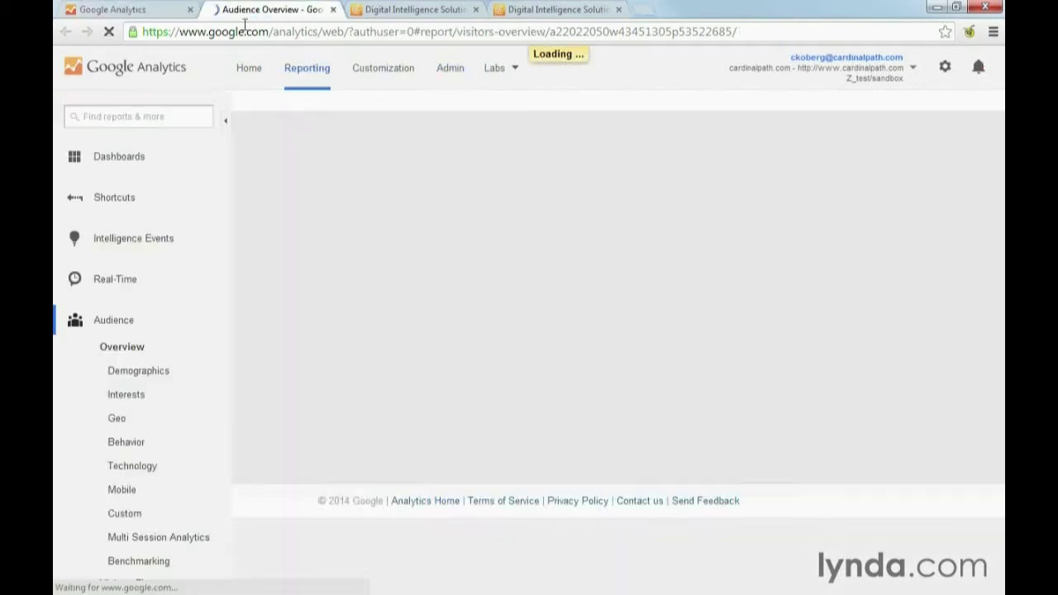
Open Real-Time Traffic Sources, then reload the tagged Cardinal Path page to send a new hit
{"action": "left_click", "coordinate": [123, 280]}
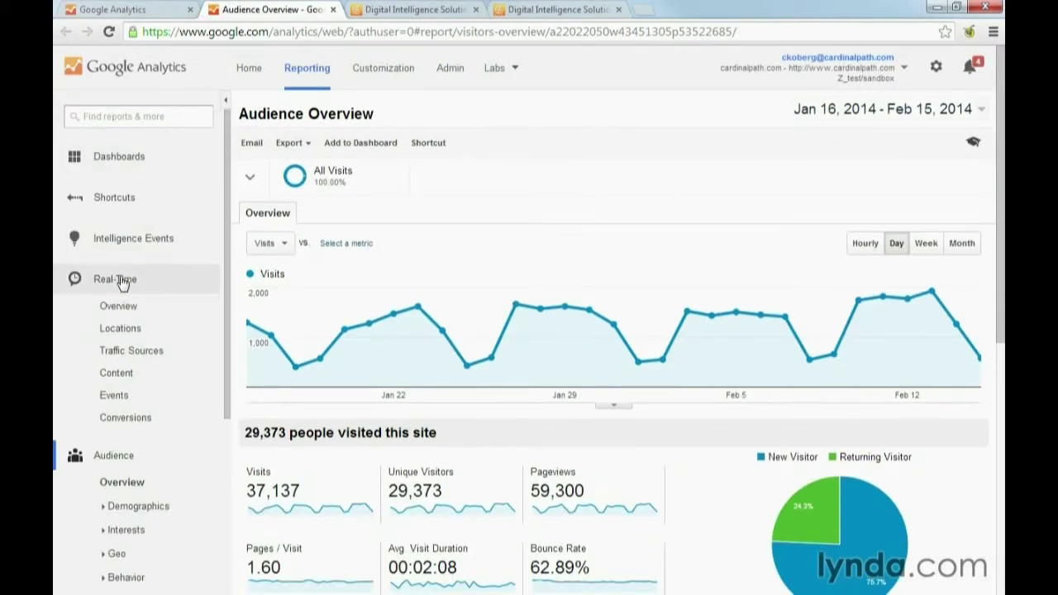
{"action": "left_click", "coordinate": [125, 350]}
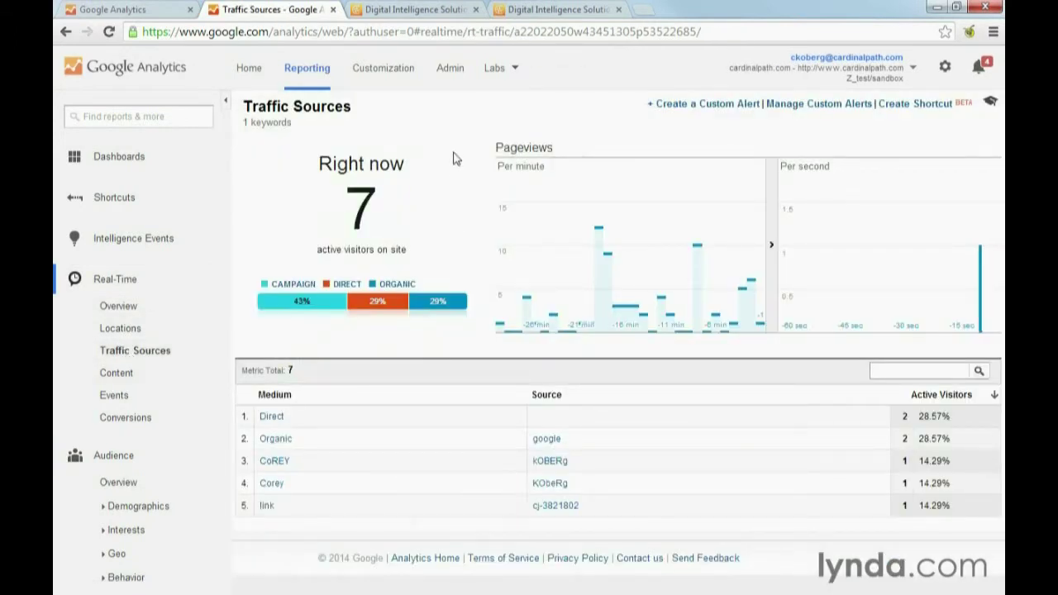
{"action": "left_click", "coordinate": [538, 15]}
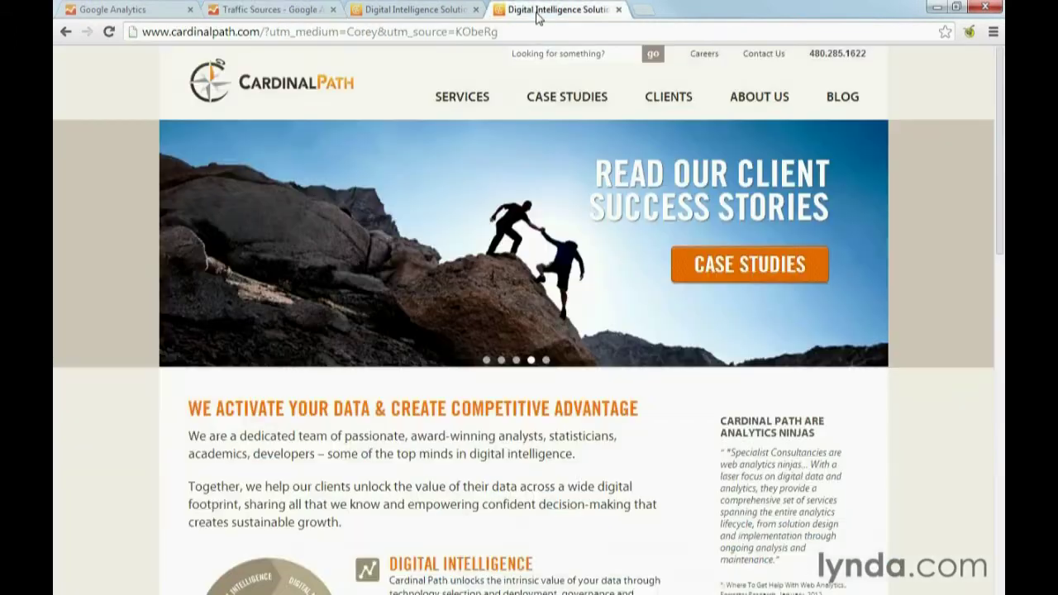
{"action": "left_click", "coordinate": [500, 34]}
{"action": "key", "text": "Return"}
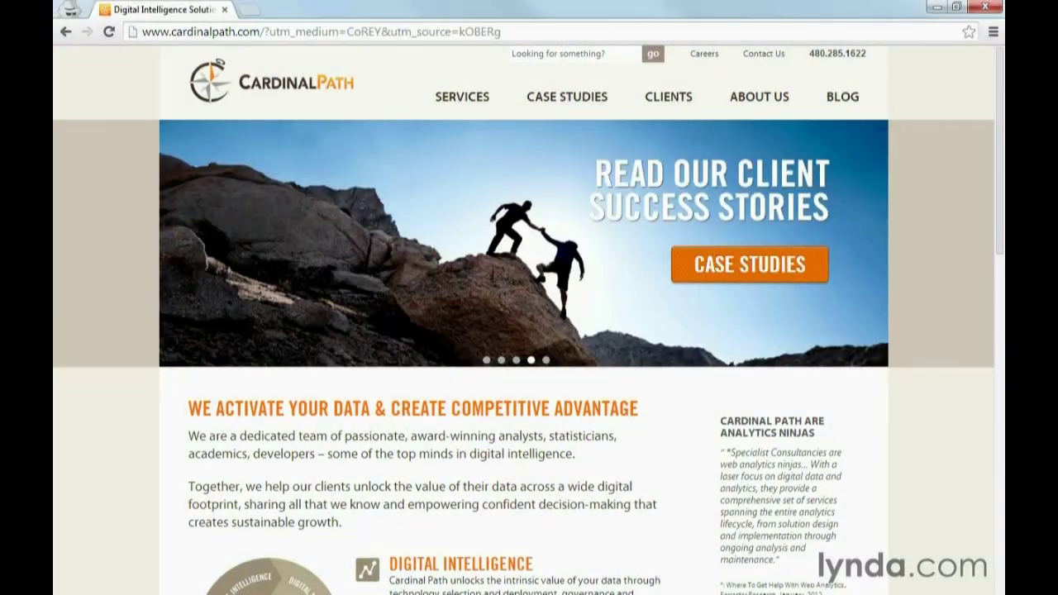
Load the tagged address in a fresh incognito window and return to Traffic Sources
{"action": "left_click", "coordinate": [477, 33]}
{"action": "key", "text": "ctrl+c"}
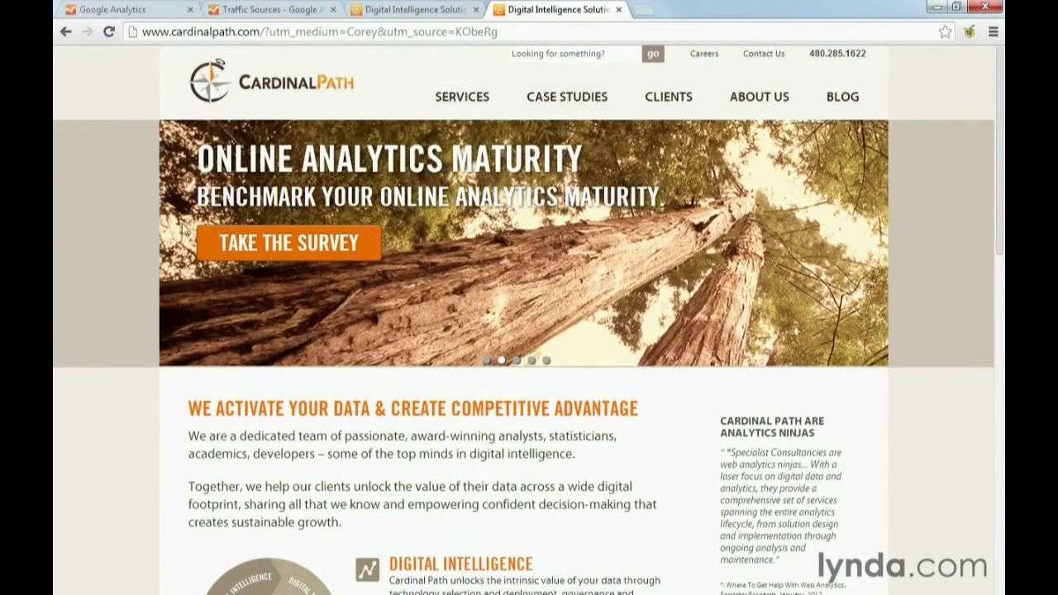
{"action": "key", "text": "ctrl+shift+n"}
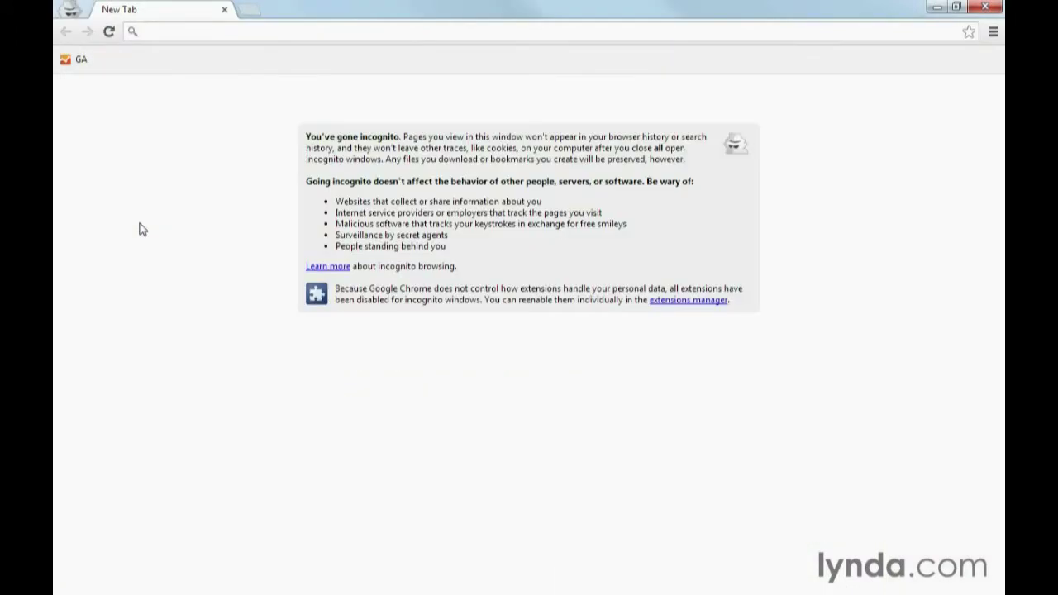
{"action": "key", "text": "ctrl+v"}
{"action": "key", "text": "Return"}
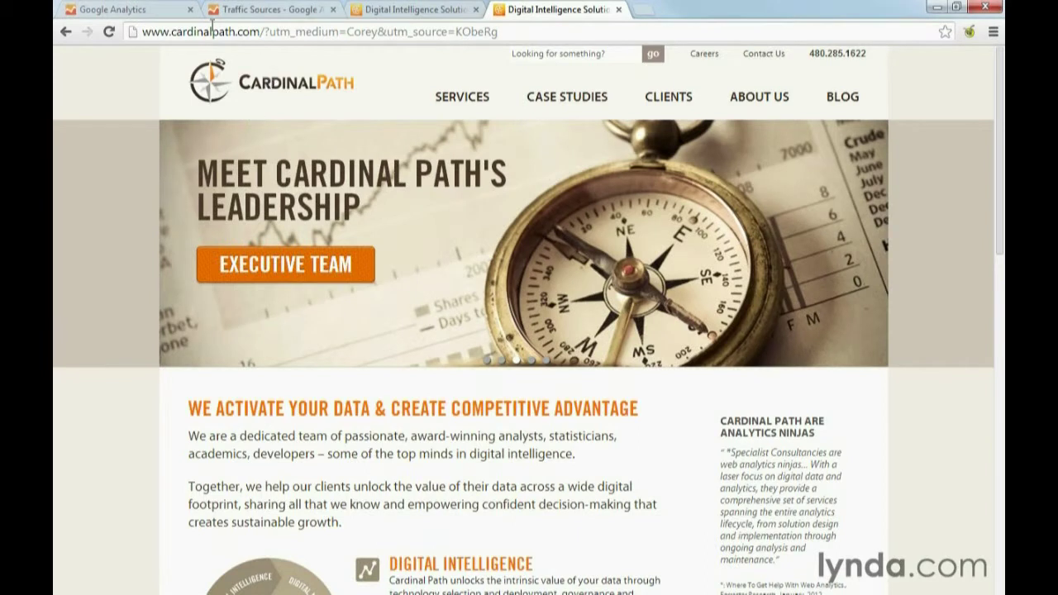
{"action": "left_click", "coordinate": [273, 10]}
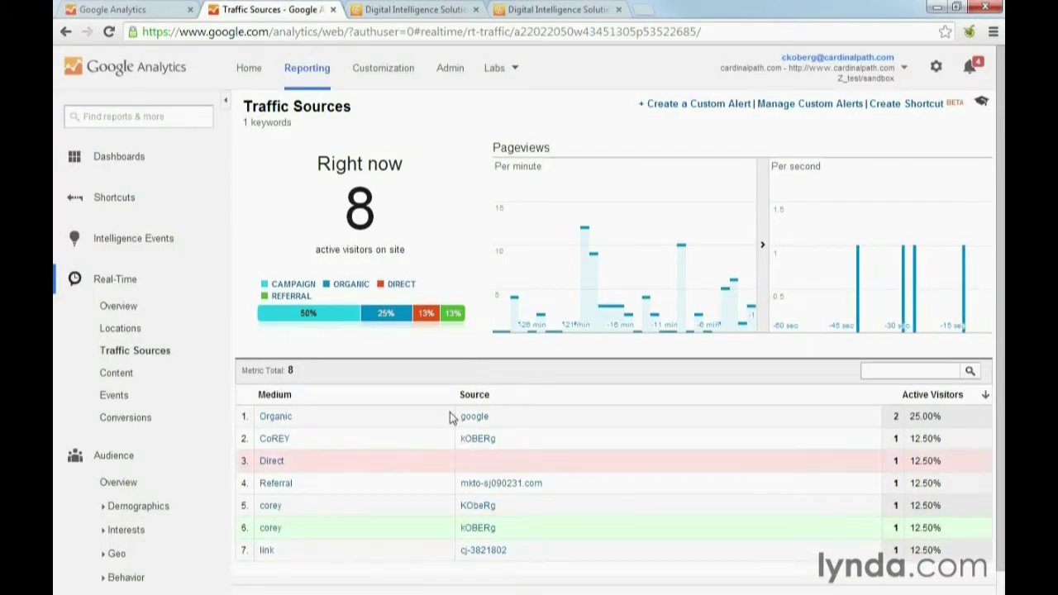
Inspect the lowercase medium values in rows 5 and 6, then return to the other tab
{"action": "double_click", "coordinate": [271, 504]}
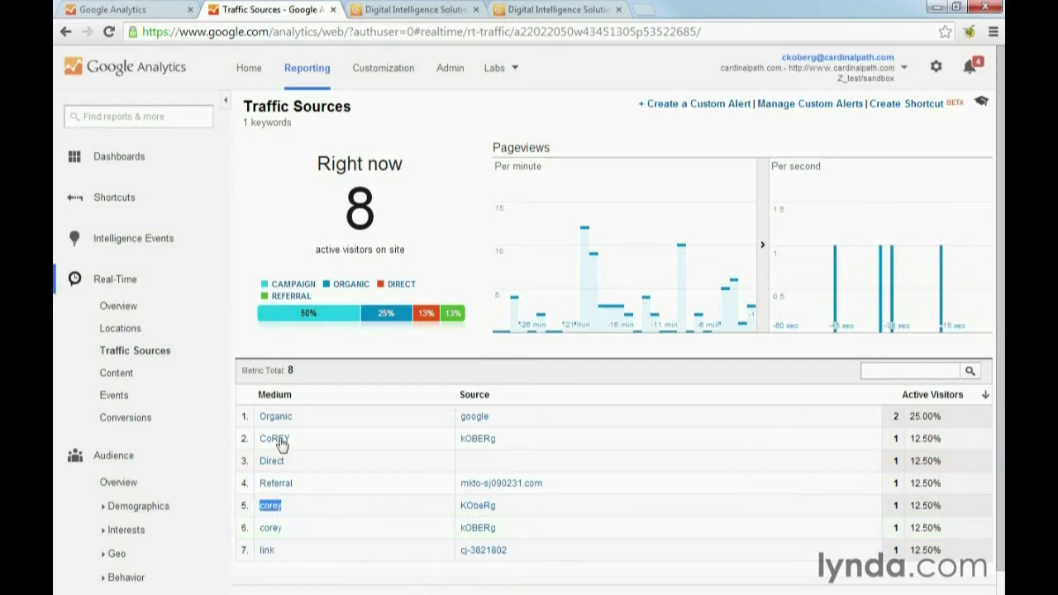
{"action": "left_click", "coordinate": [294, 516]}
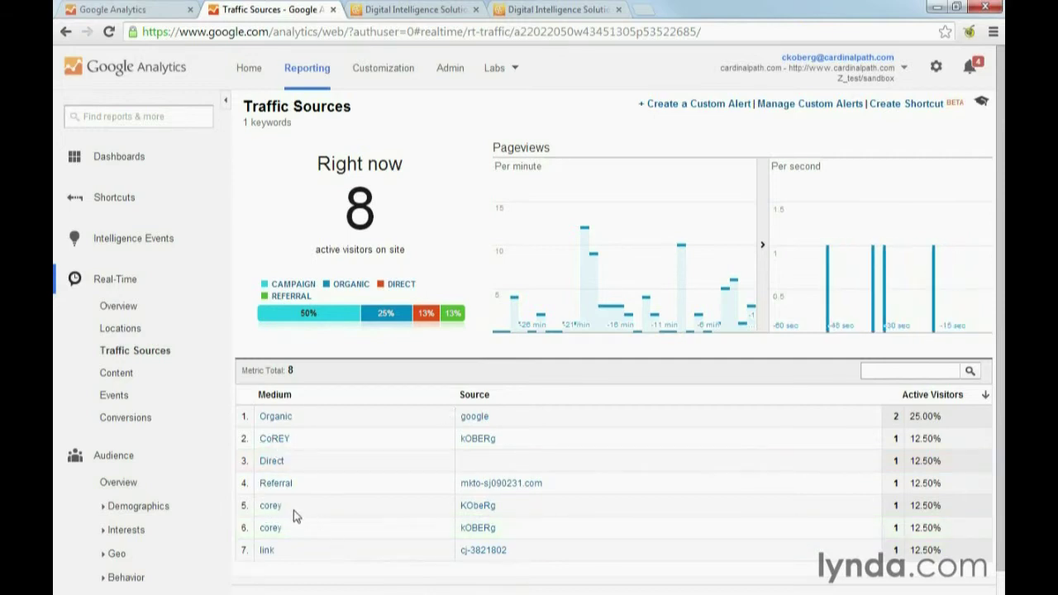
{"action": "double_click", "coordinate": [271, 506]}
{"action": "left_click", "coordinate": [286, 529]}
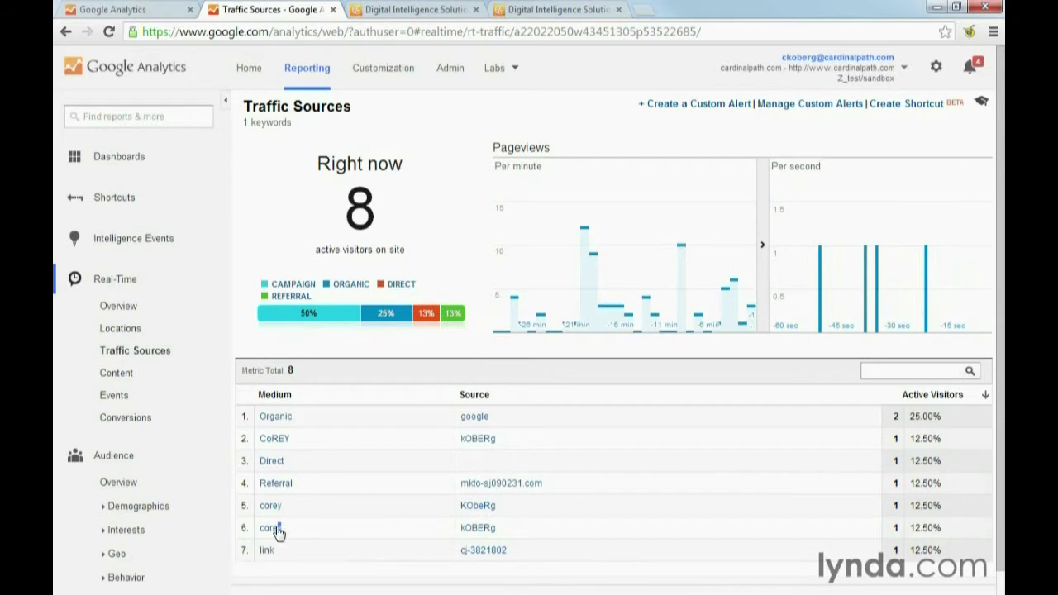
{"action": "double_click", "coordinate": [271, 529]}
{"action": "left_click", "coordinate": [278, 515]}
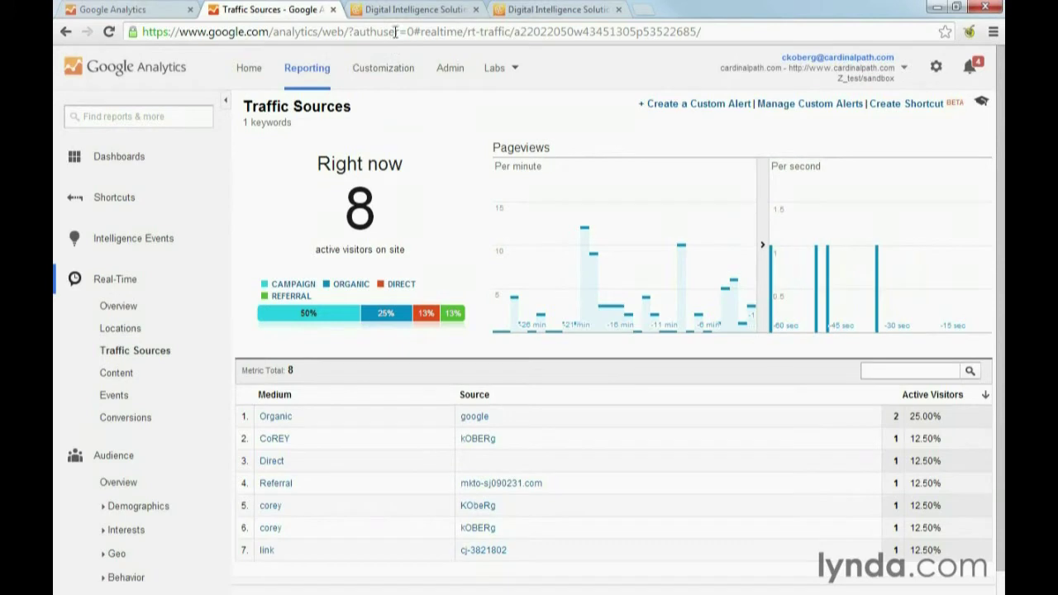
{"action": "left_click", "coordinate": [409, 10]}
Add and save a second Lowercase filter 'lower case source' on the Campaign Source field
{"action": "left_click", "coordinate": [147, 12]}
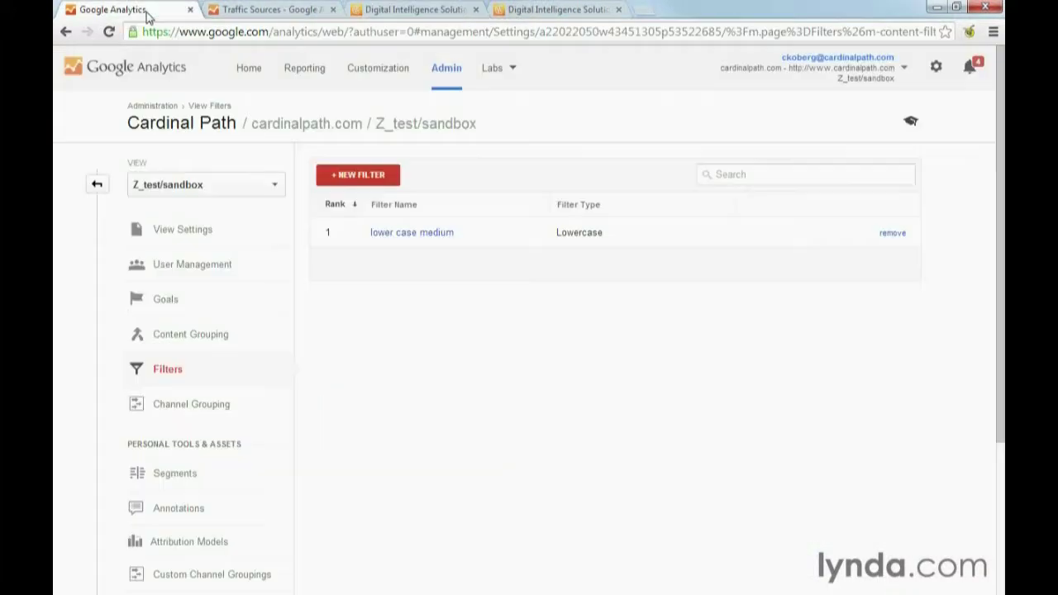
{"action": "left_click", "coordinate": [357, 174]}
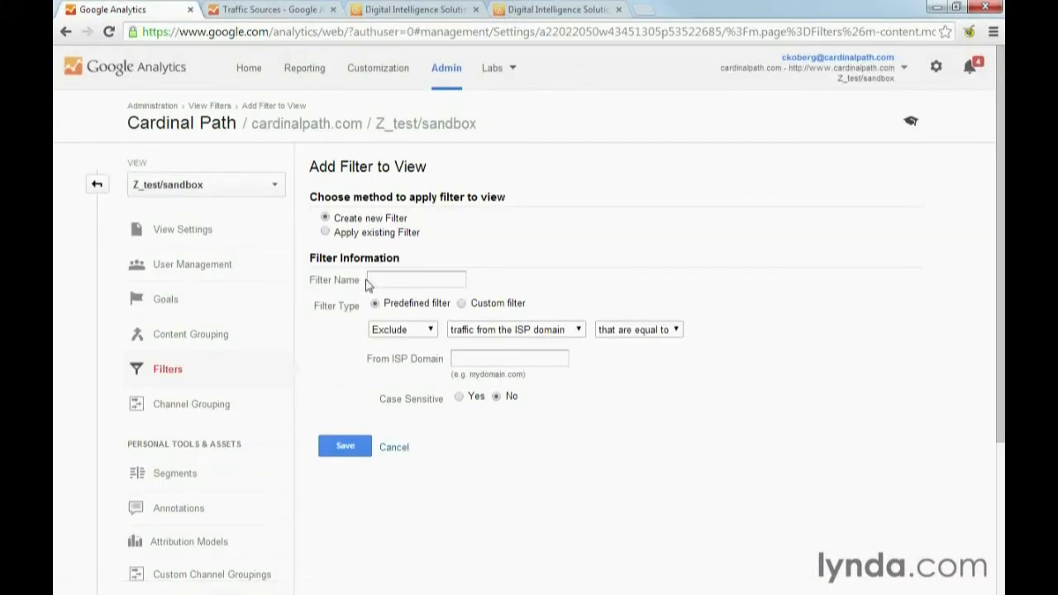
{"action": "left_click", "coordinate": [377, 280]}
{"action": "type", "text": "lower case source"}
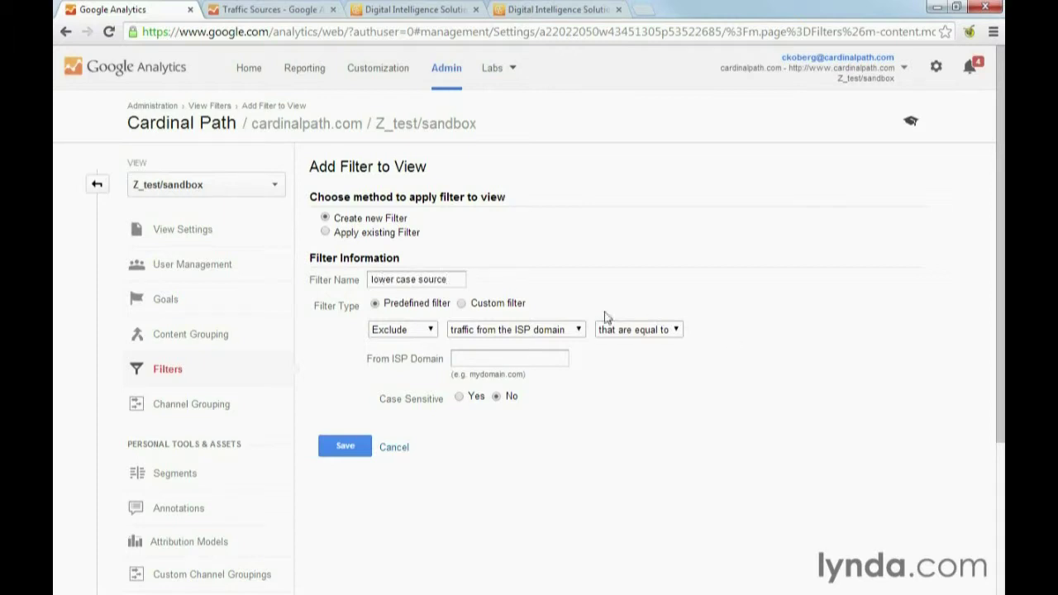
{"action": "left_click", "coordinate": [462, 303]}
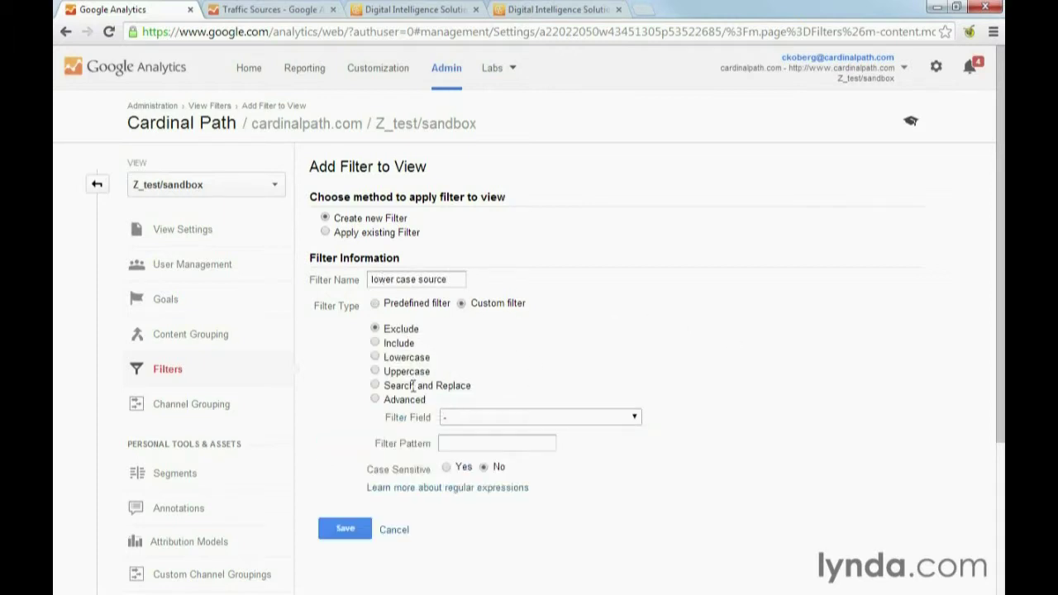
{"action": "left_click", "coordinate": [377, 358]}
{"action": "left_click", "coordinate": [487, 419]}
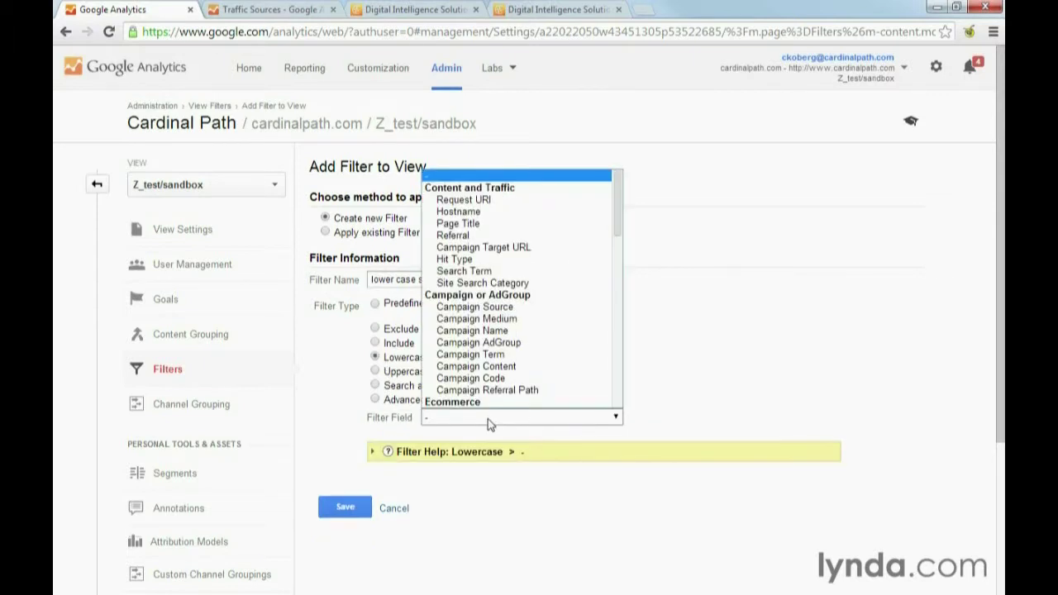
{"action": "left_click", "coordinate": [474, 307]}
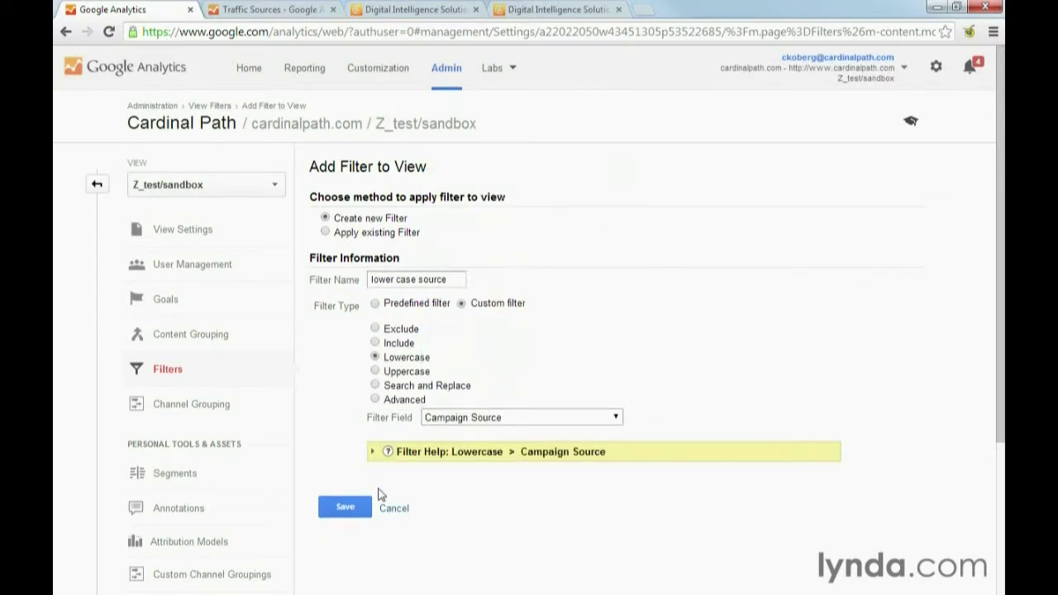
{"action": "left_click", "coordinate": [360, 508]}
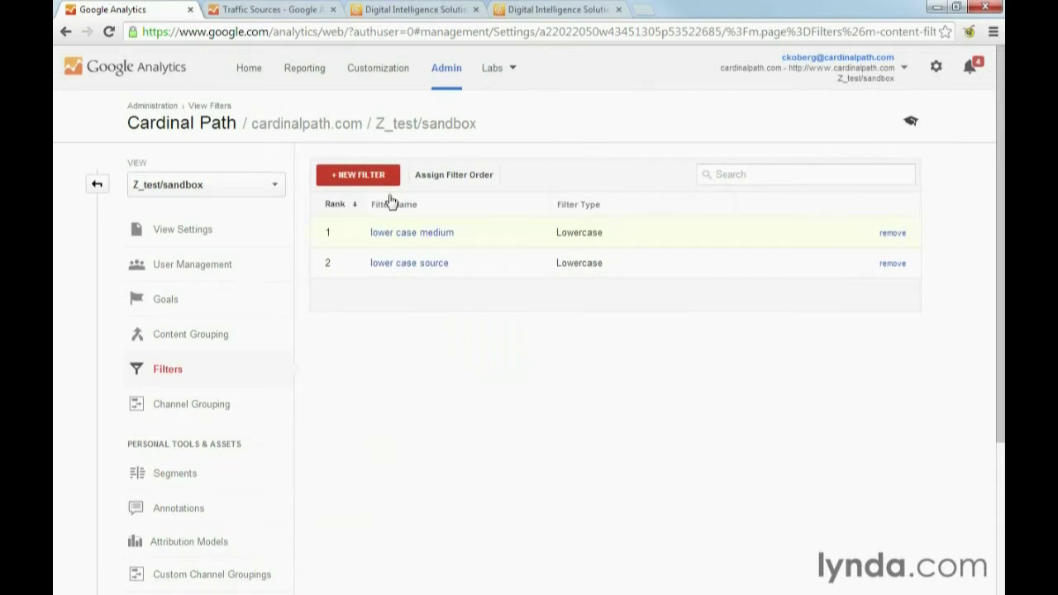
{"action": "left_click", "coordinate": [529, 10]}
Reload the page tagged utm_medium=Corey&utm_source=KObeRg in a fresh incognito window
{"action": "left_click", "coordinate": [420, 33]}
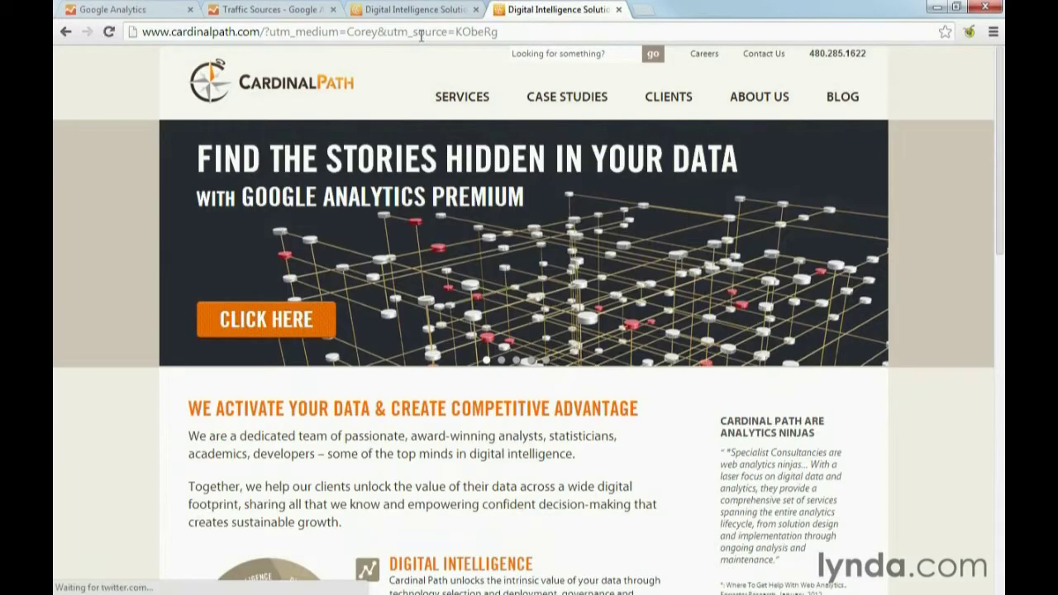
{"action": "key", "text": "alt+Tab"}
{"action": "left_click", "coordinate": [424, 37]}
{"action": "key", "text": "ctrl+c"}
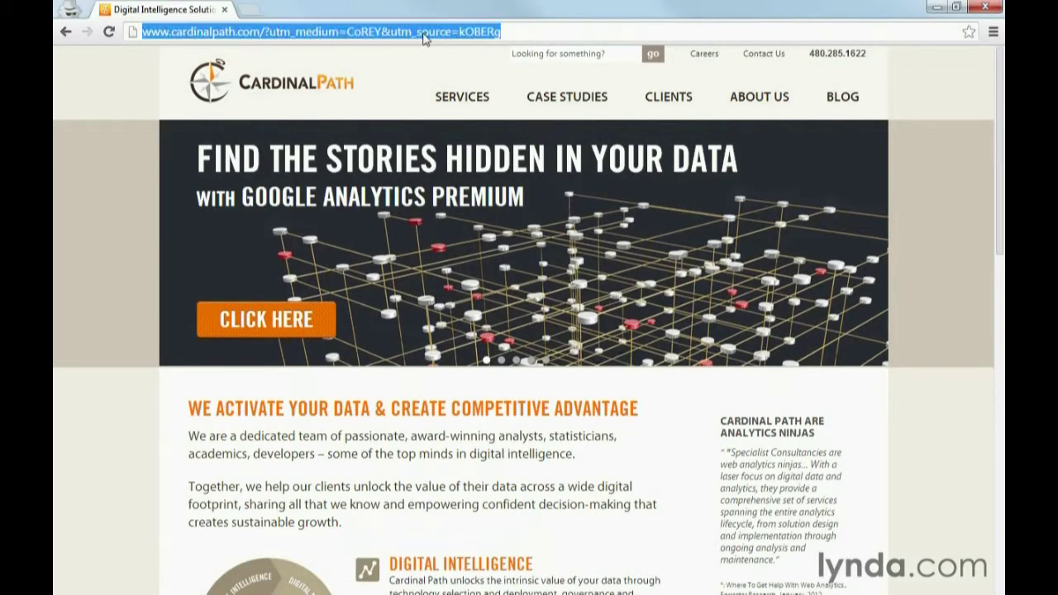
{"action": "key", "text": "ctrl+w"}
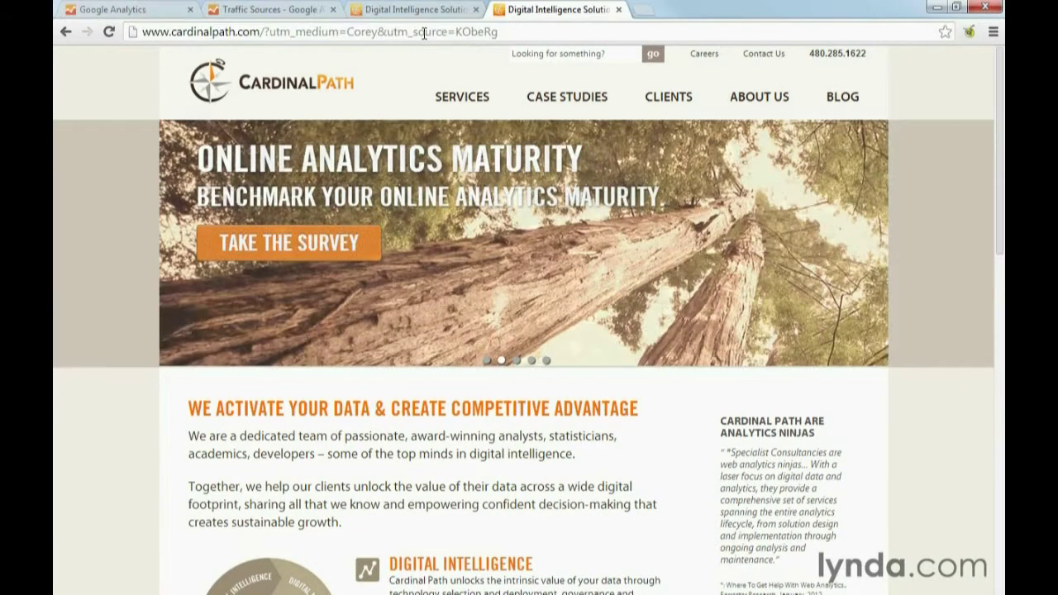
{"action": "key", "text": "ctrl+shift+n"}
{"action": "key", "text": "ctrl+v"}
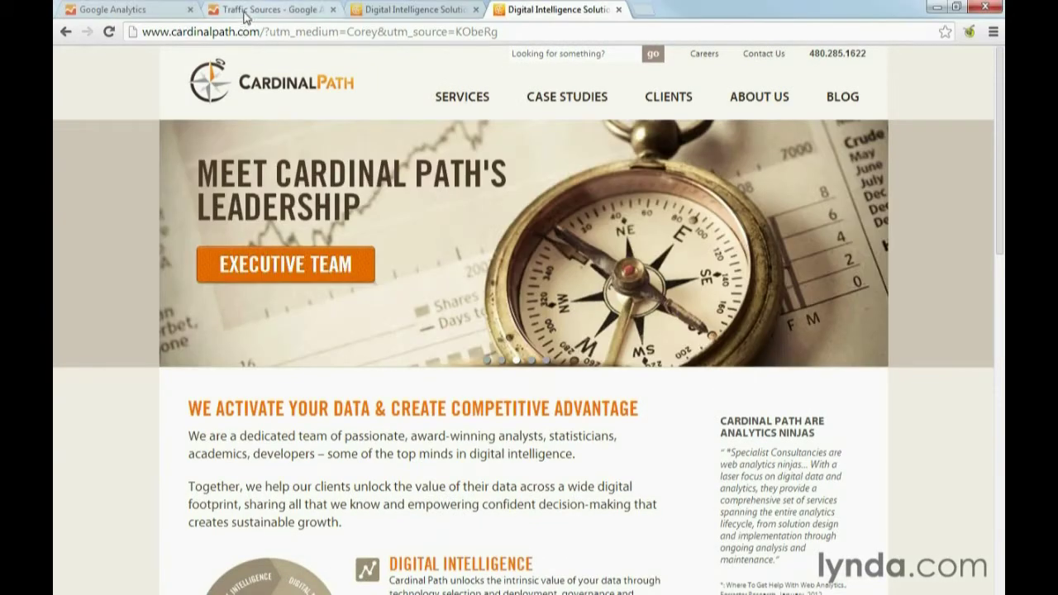
Confirm Real-Time Traffic Sources lists the new visit with medium corey and source koberg
{"action": "left_click", "coordinate": [213, 10]}
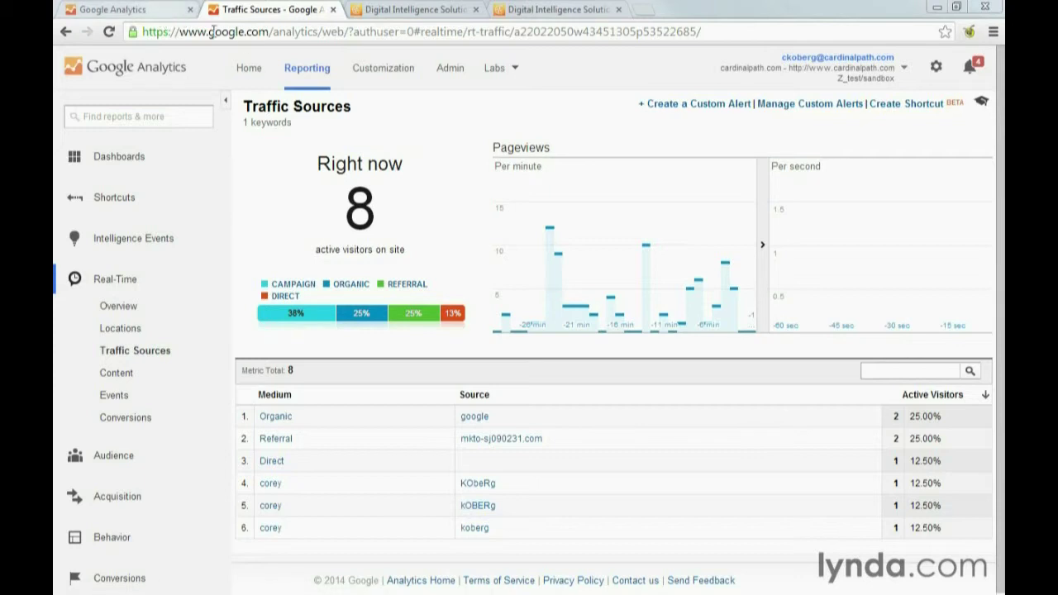
Start a new custom Include filter on the Hostname field
{"action": "left_click", "coordinate": [157, 12]}
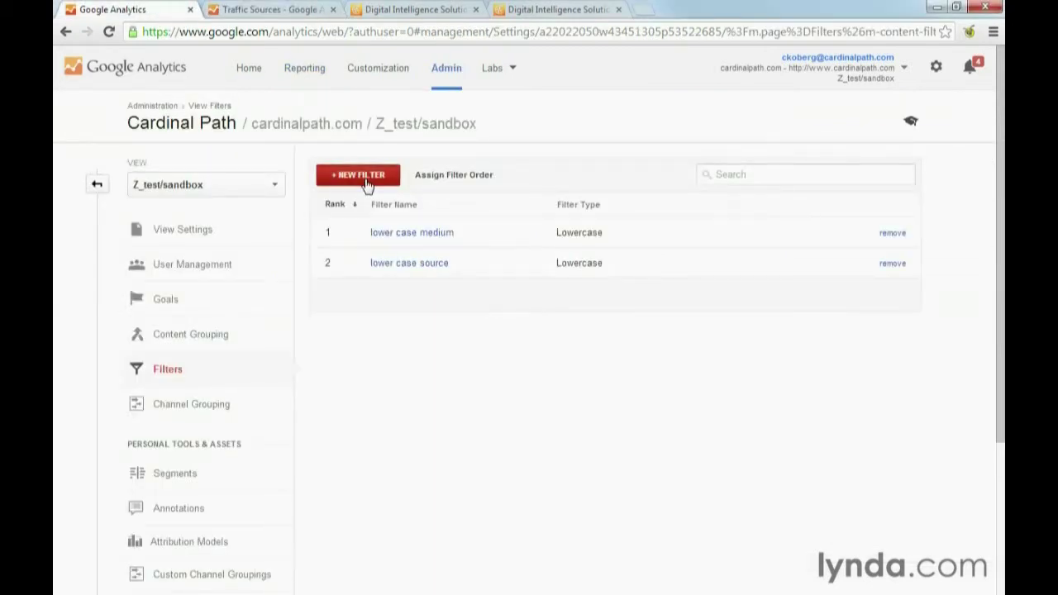
{"action": "left_click", "coordinate": [366, 177]}
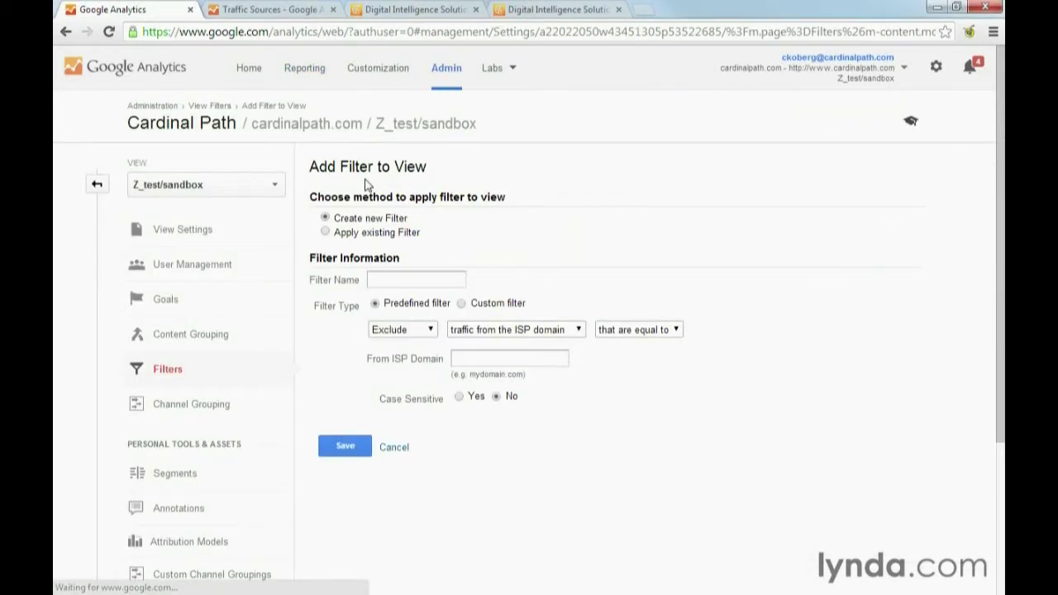
{"action": "left_click", "coordinate": [462, 304]}
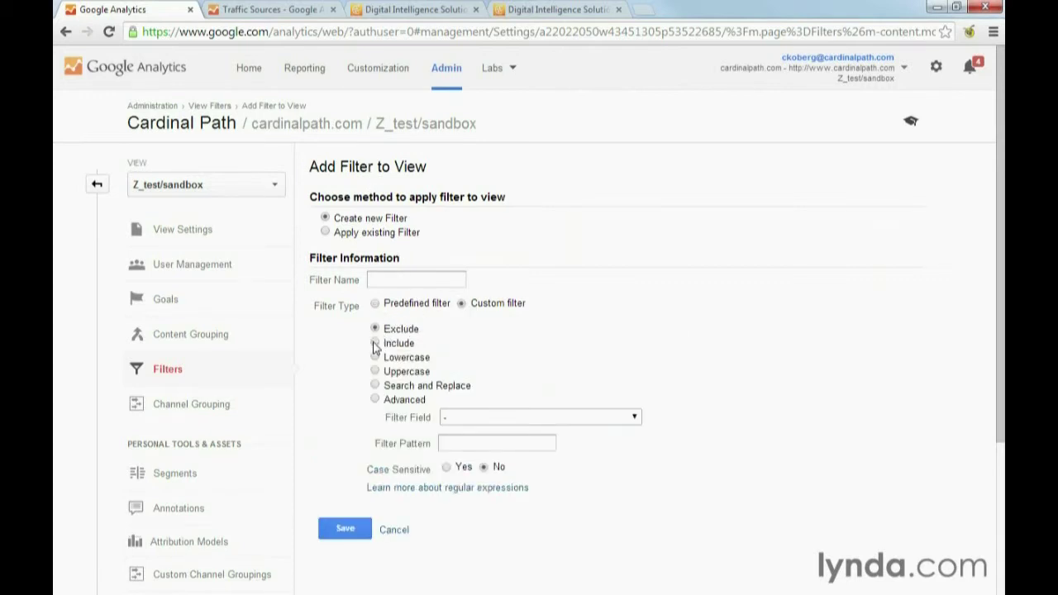
{"action": "left_click", "coordinate": [375, 303]}
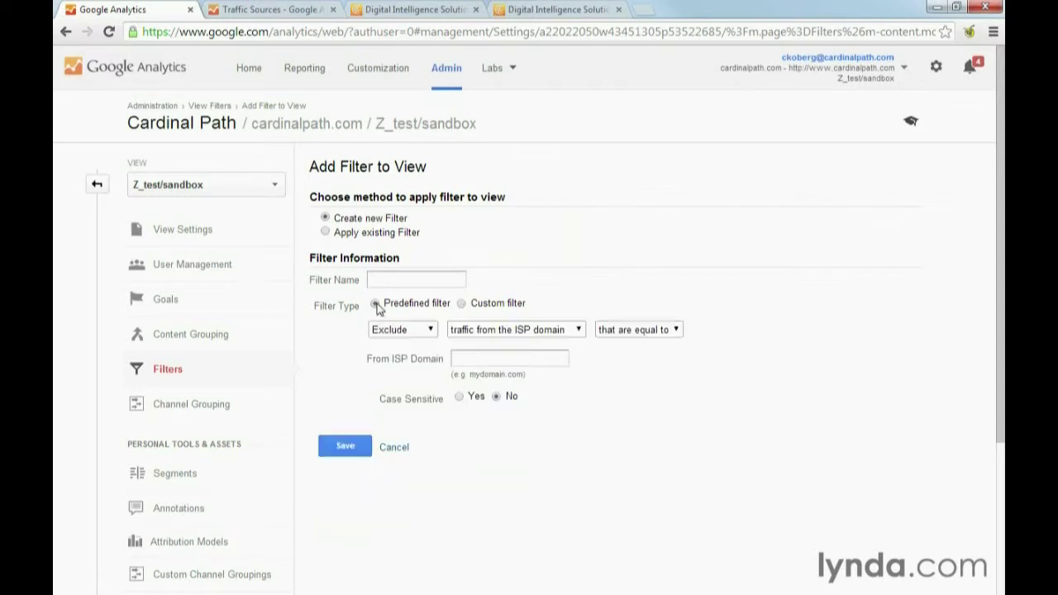
{"action": "left_click", "coordinate": [516, 330]}
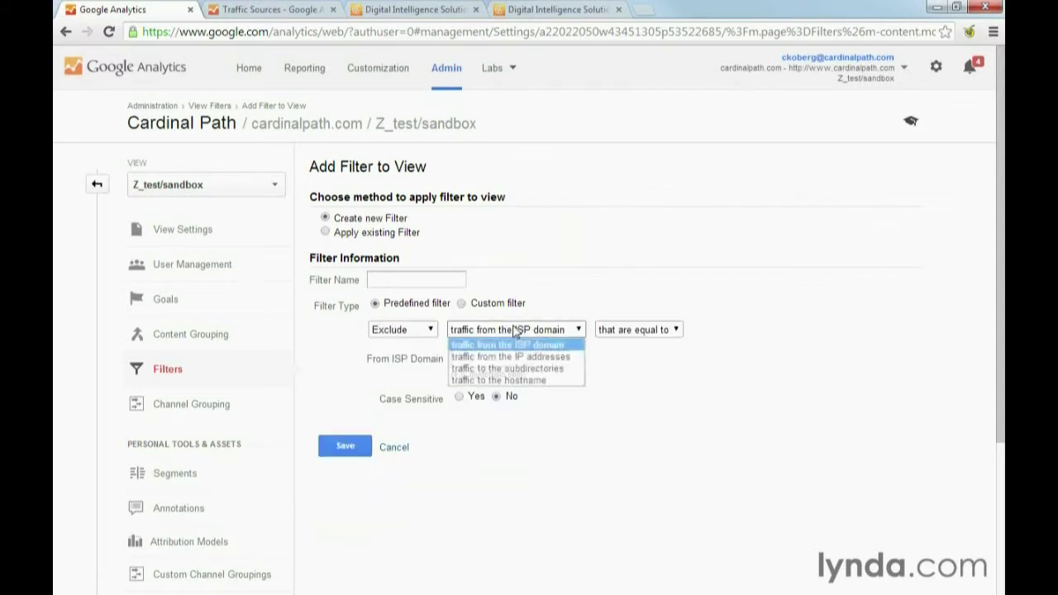
{"action": "left_click", "coordinate": [520, 381]}
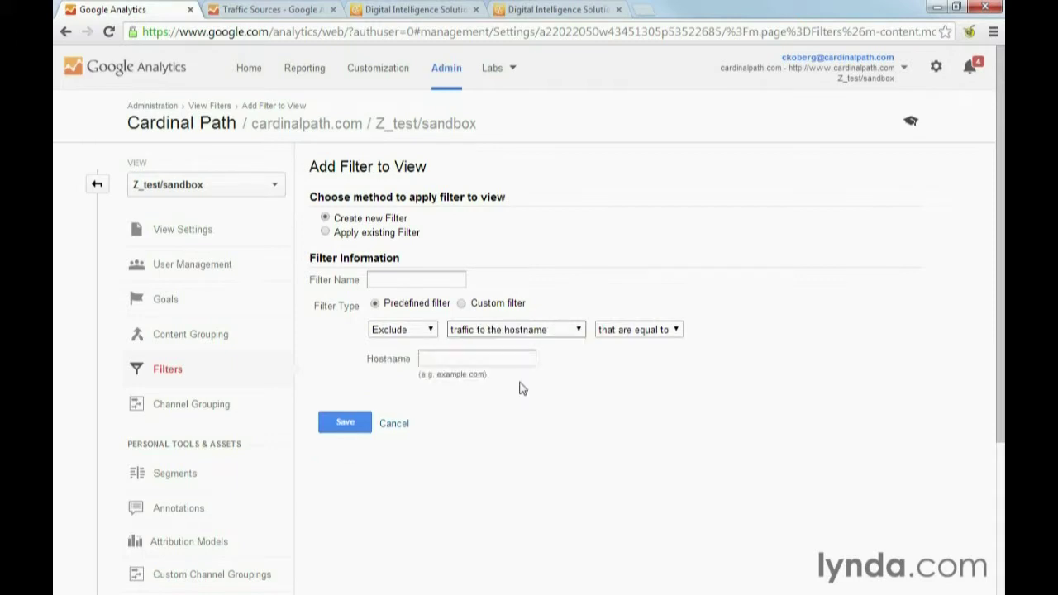
{"action": "left_click", "coordinate": [461, 306]}
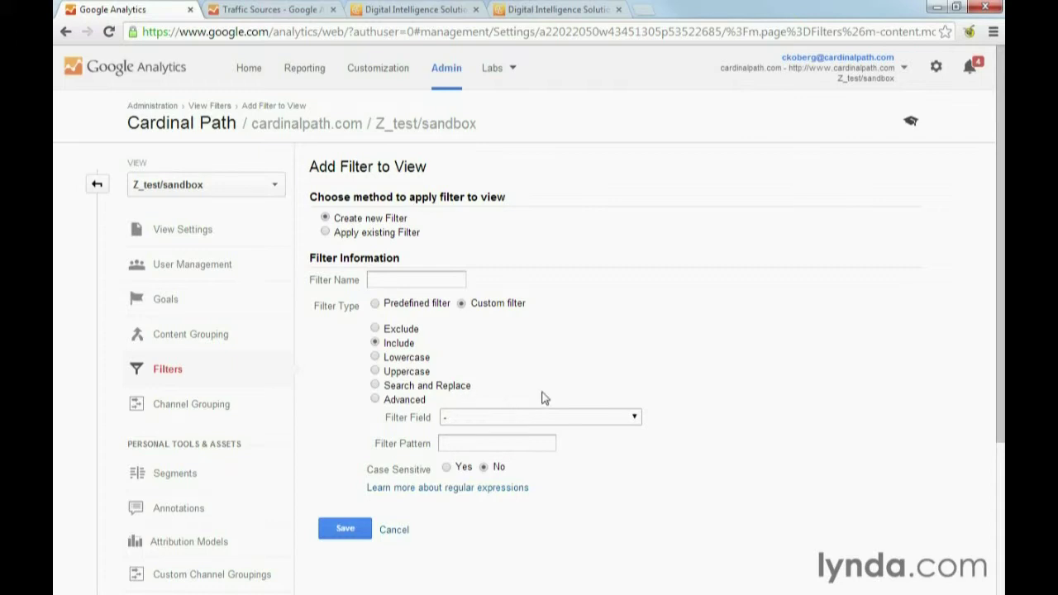
{"action": "left_click", "coordinate": [514, 420]}
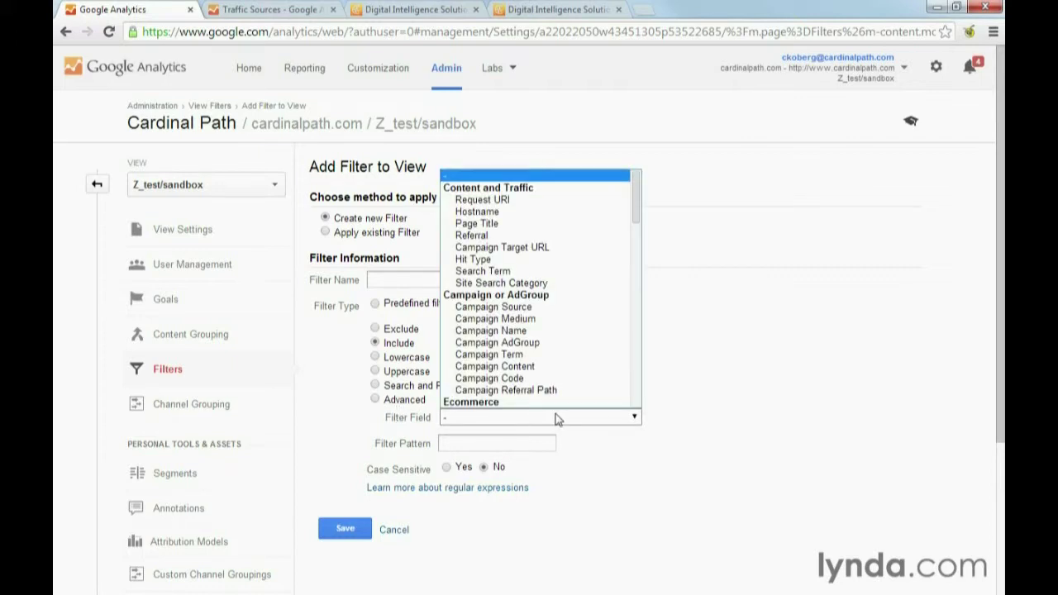
{"action": "left_click", "coordinate": [489, 212]}
Name the filter 'include only beta', set its Hostname pattern to beta, and save
{"action": "left_click", "coordinate": [462, 443]}
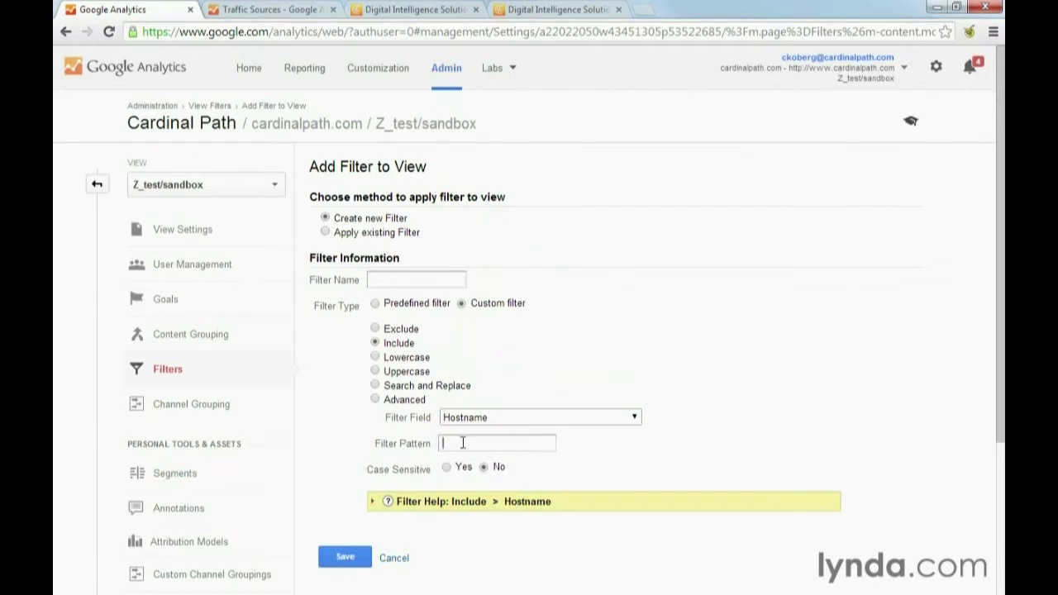
{"action": "type", "text": "blog"}
{"action": "left_click", "coordinate": [341, 558]}
{"action": "left_click_drag", "start_coordinate": [476, 443], "coordinate": [417, 439]}
{"action": "type", "text": "beta"}
{"action": "type", "text": "include only"}
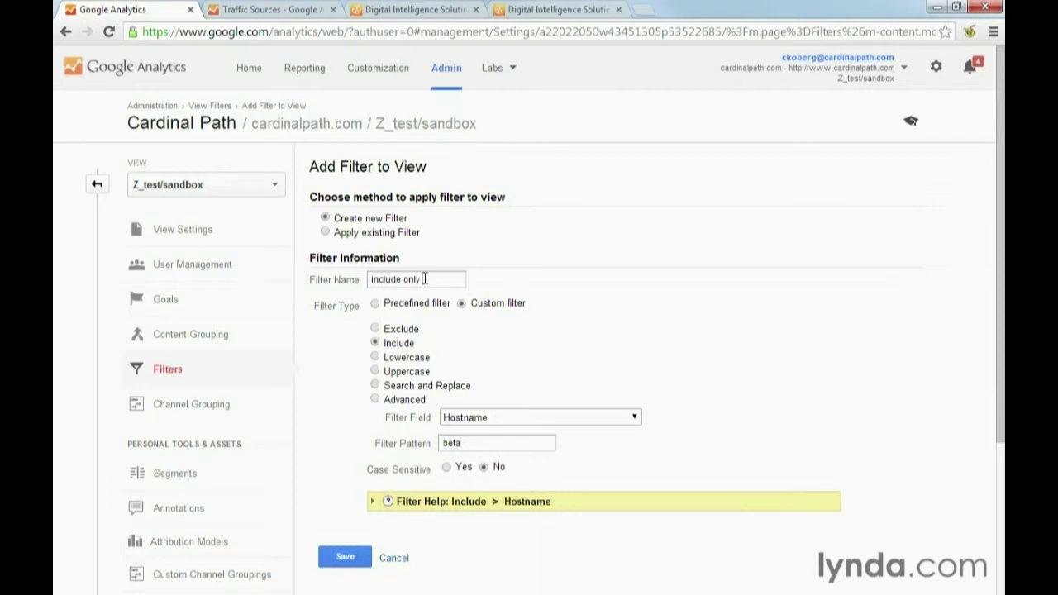
{"action": "type", "text": " beta"}
{"action": "left_click", "coordinate": [344, 558]}
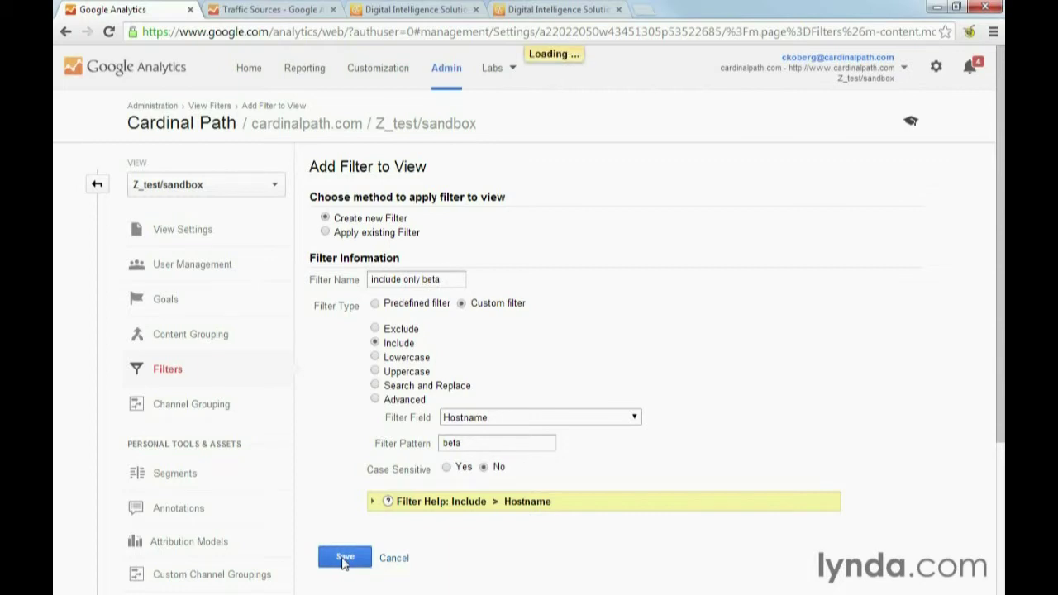